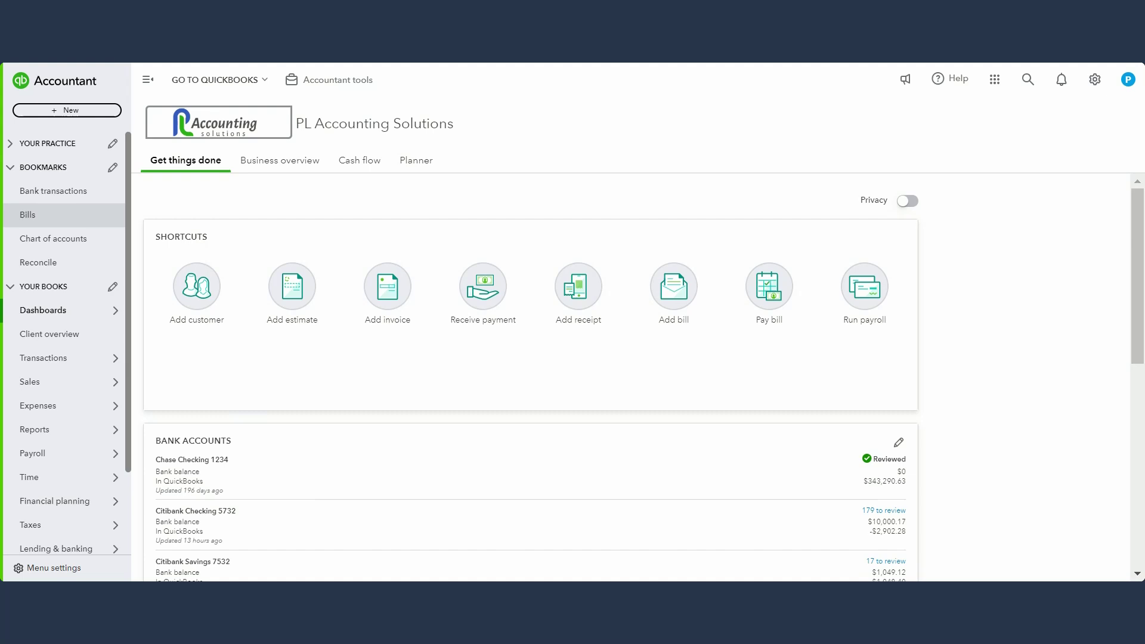
Step: Add a Chase LOC 1001 account to the chart of accounts with type Other Current Liabilities and detail type Line of Credit
{"action": "left_click", "coordinate": [75, 245]}
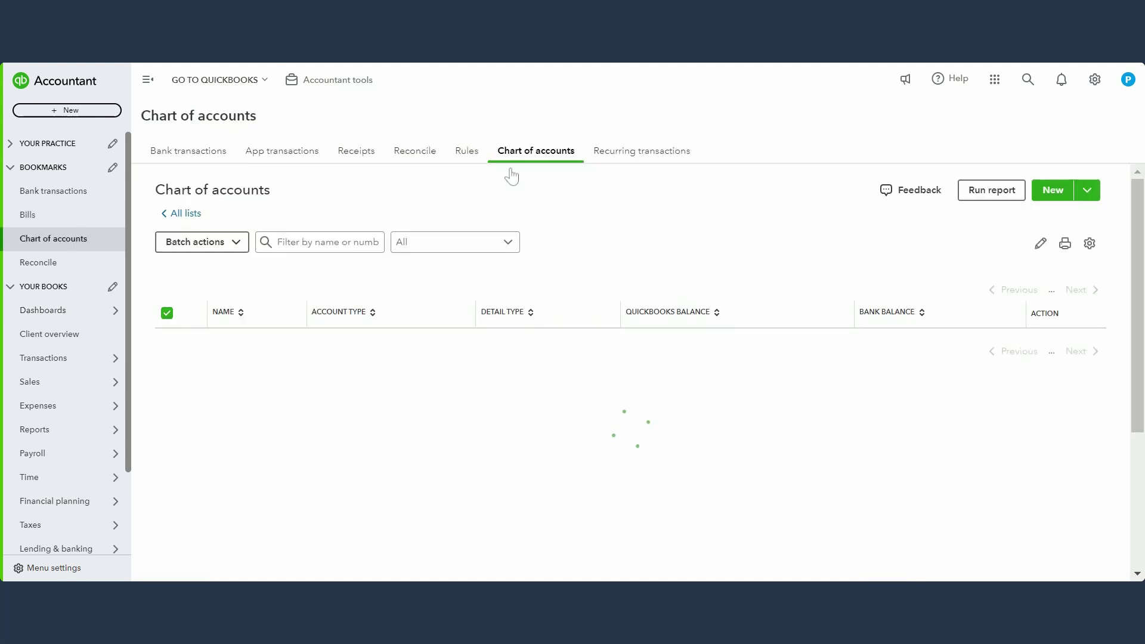
{"action": "left_click", "coordinate": [1053, 186]}
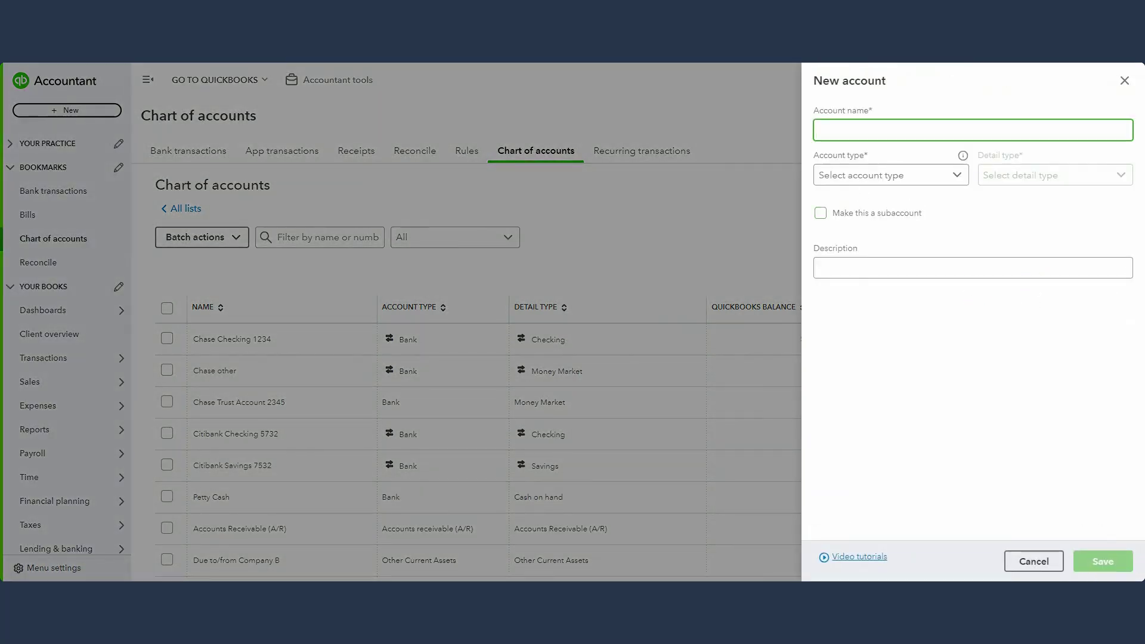
{"action": "type", "text": "Chase LOC 1001"}
{"action": "left_click", "coordinate": [914, 177]}
{"action": "scroll", "coordinate": [914, 286], "scroll_direction": "down", "scroll_amount": 3}
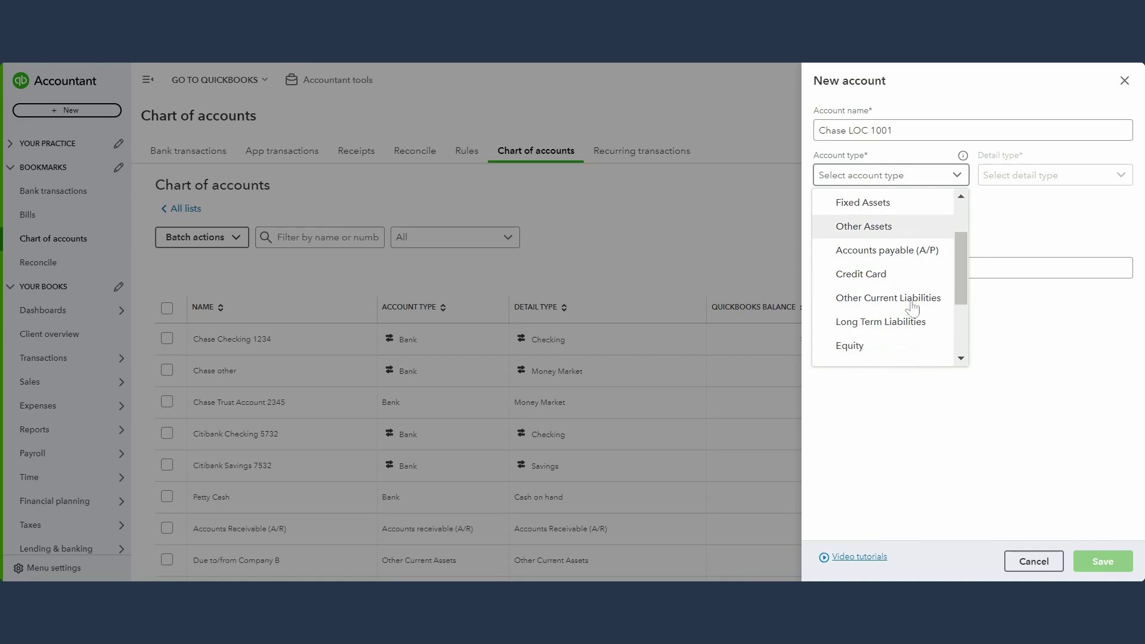
{"action": "left_click", "coordinate": [924, 243]}
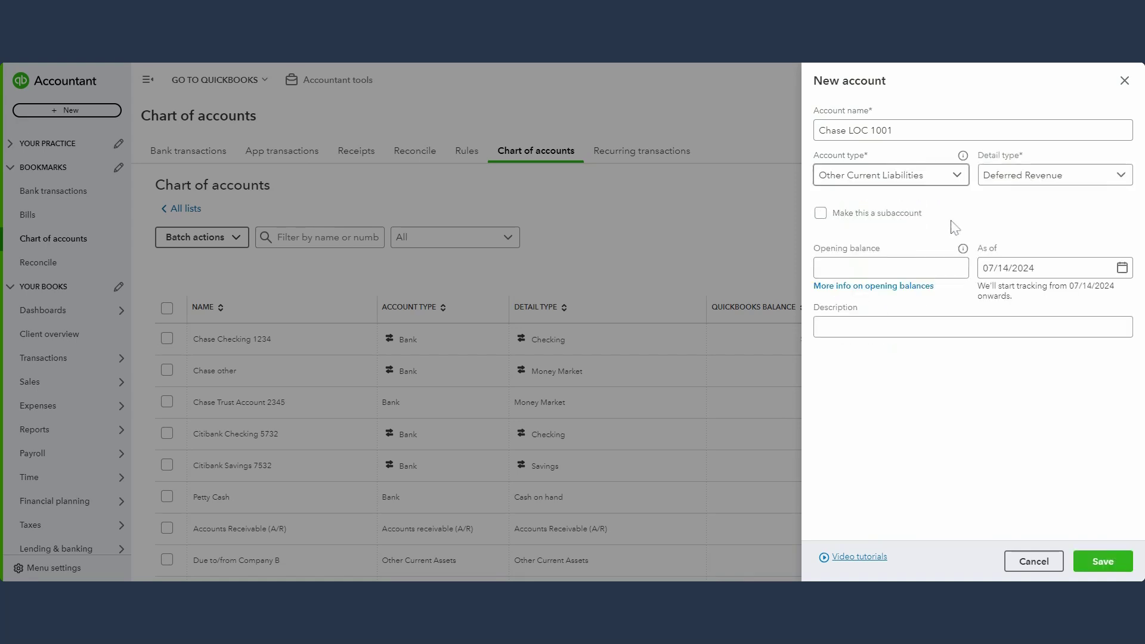
{"action": "left_click", "coordinate": [1058, 177]}
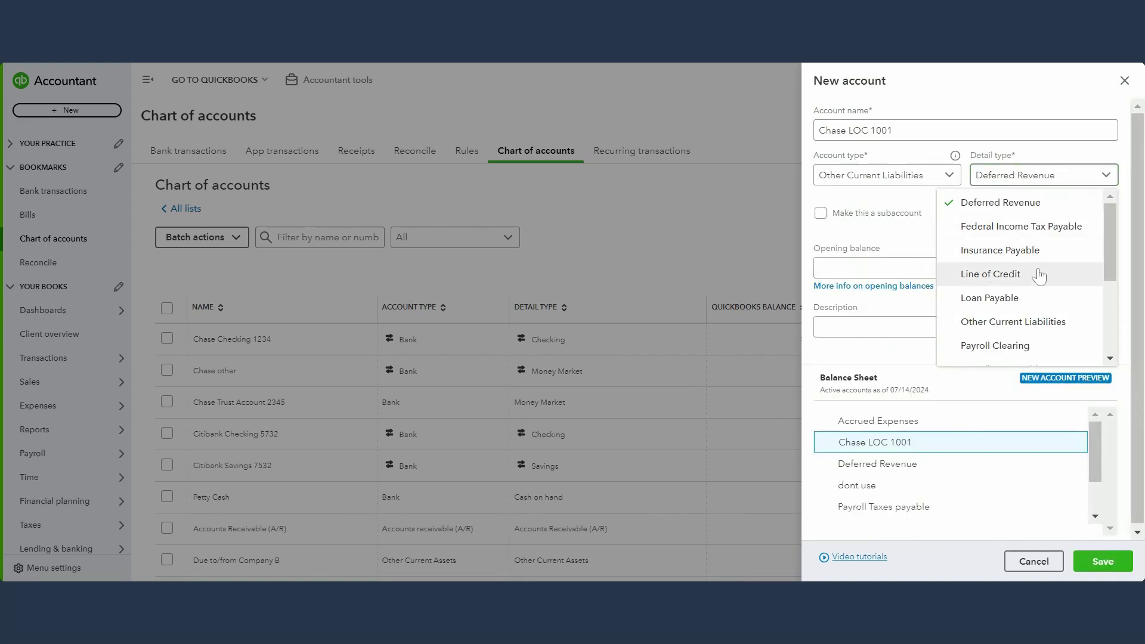
{"action": "left_click", "coordinate": [1017, 273]}
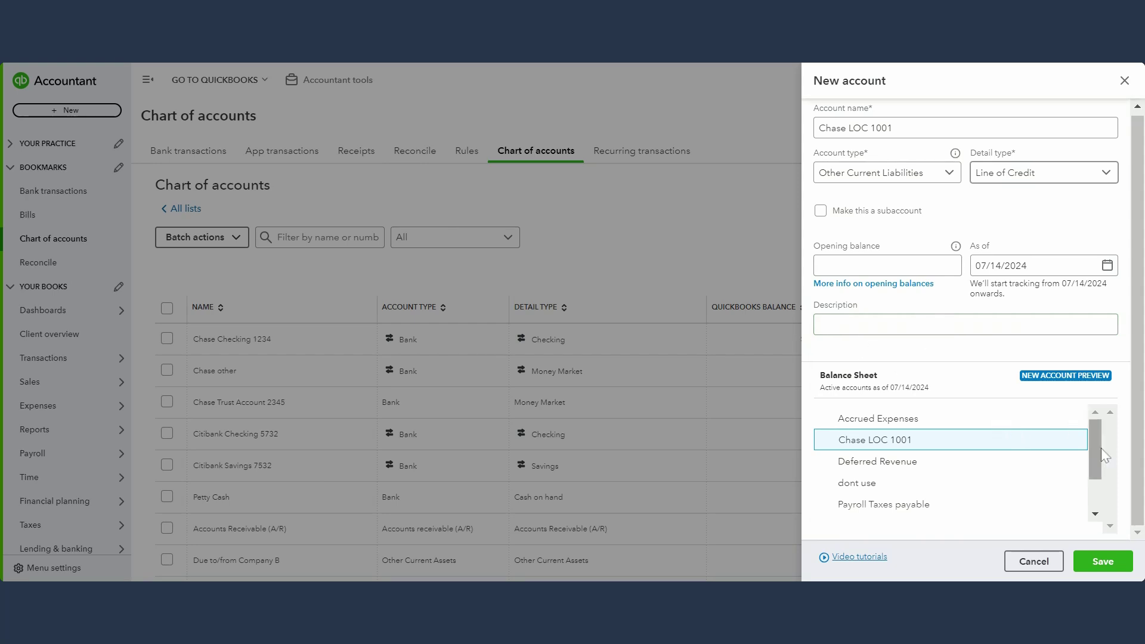
{"action": "left_click", "coordinate": [1102, 563]}
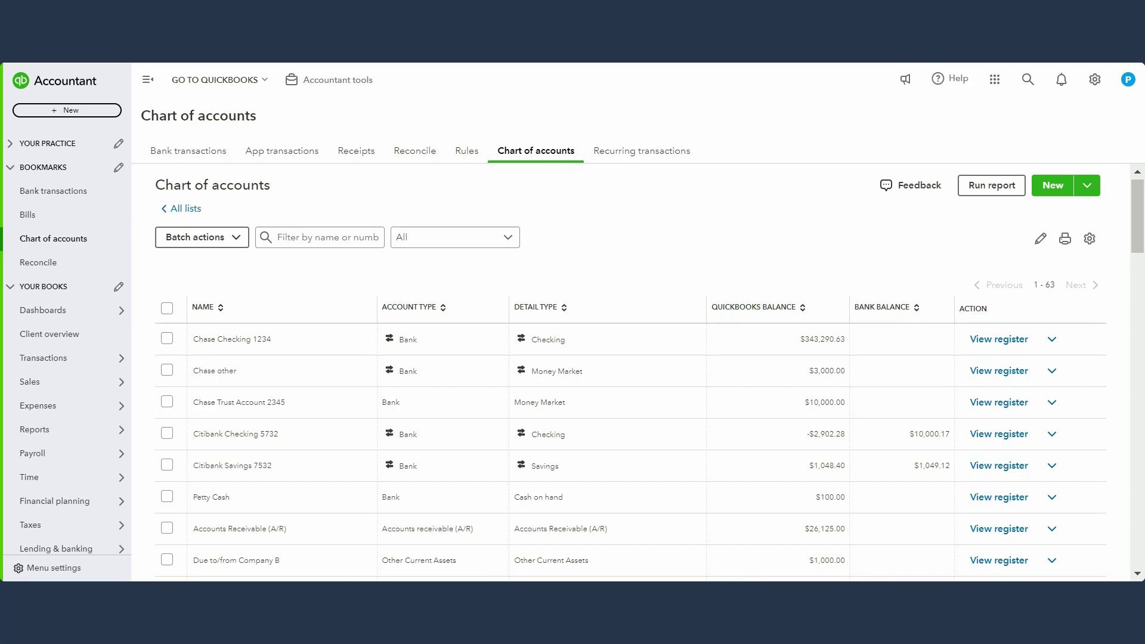
Step: Open the 06/01/2024 "Advance from LOC 1001" transaction in the Citibank Checking 5732 bank feed
{"action": "left_click", "coordinate": [203, 154]}
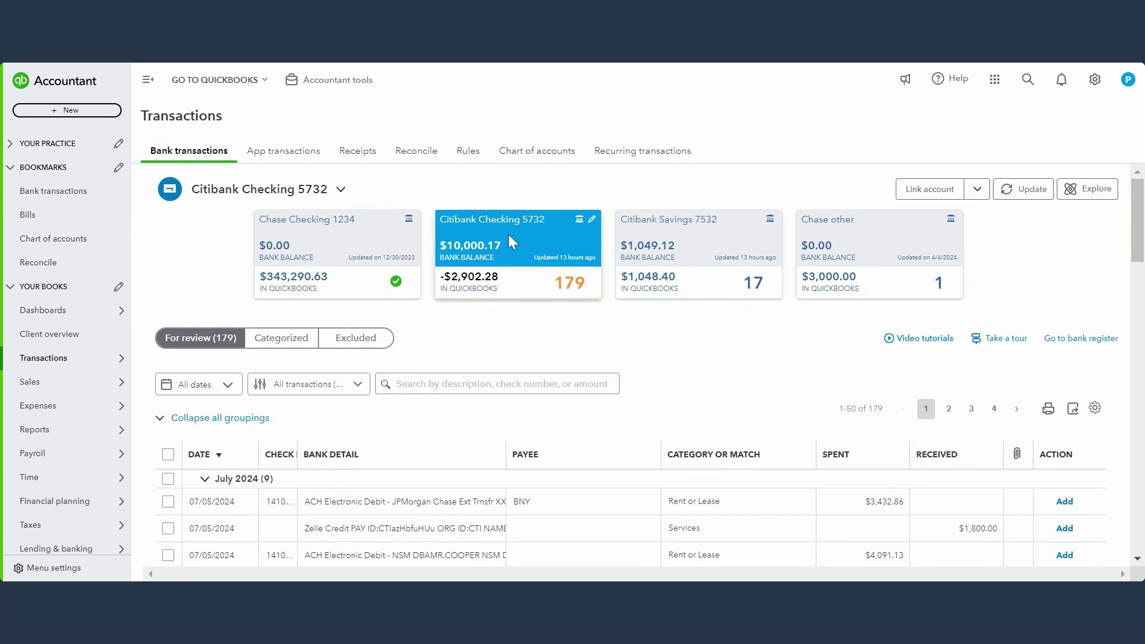
{"action": "scroll", "coordinate": [536, 297], "scroll_direction": "down", "scroll_amount": 5}
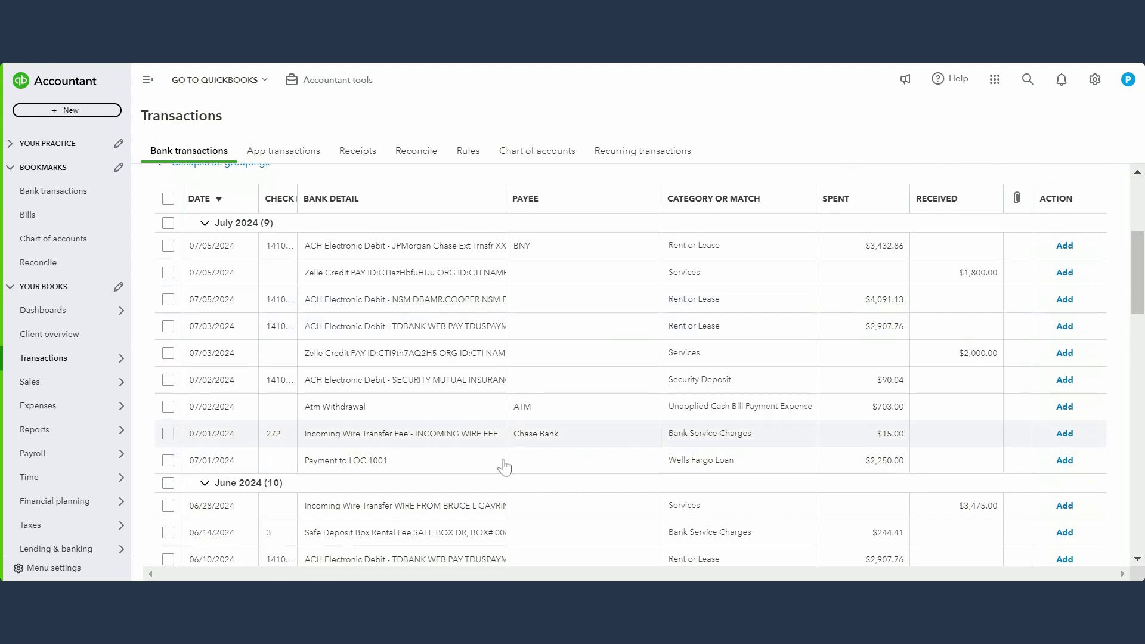
{"action": "scroll", "coordinate": [504, 465], "scroll_direction": "down", "scroll_amount": 6}
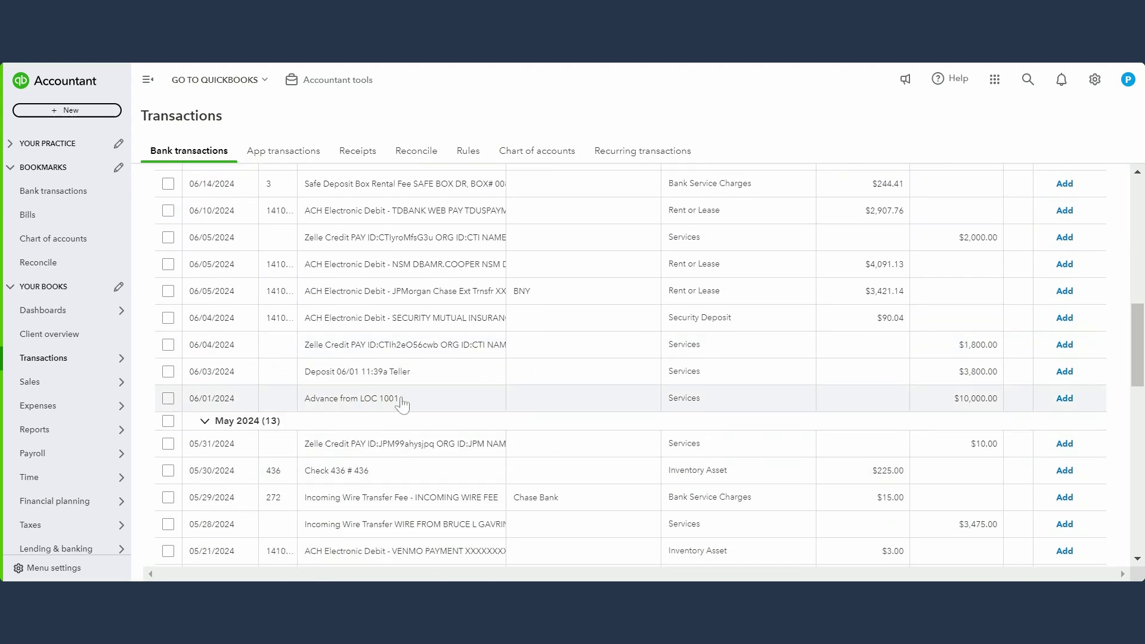
{"action": "left_click", "coordinate": [440, 408]}
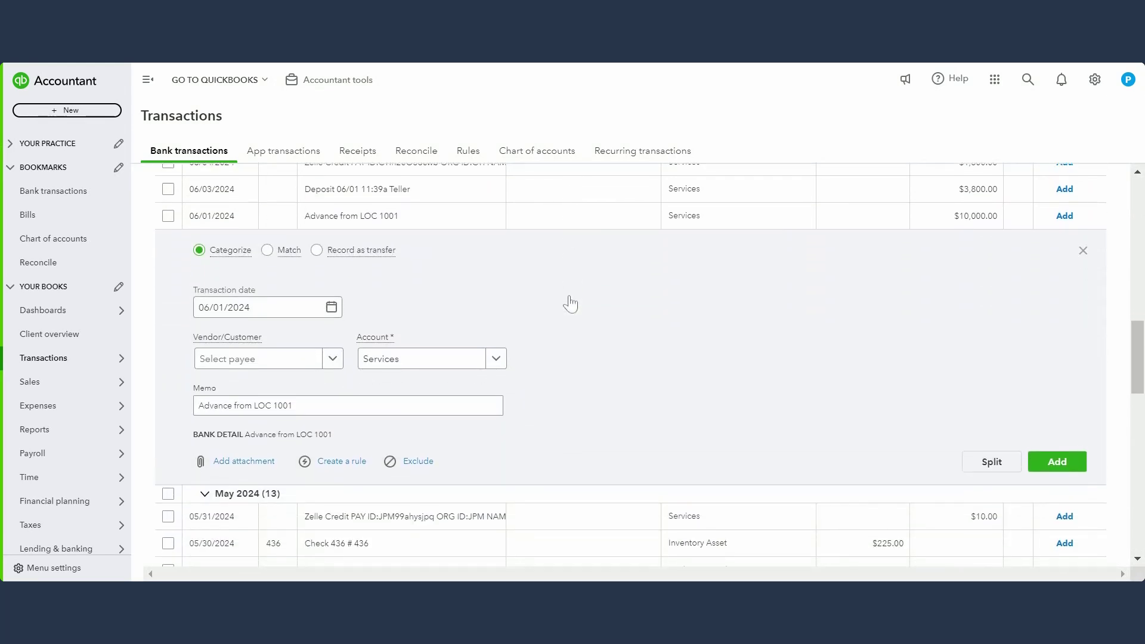
{"action": "left_click", "coordinate": [302, 305]}
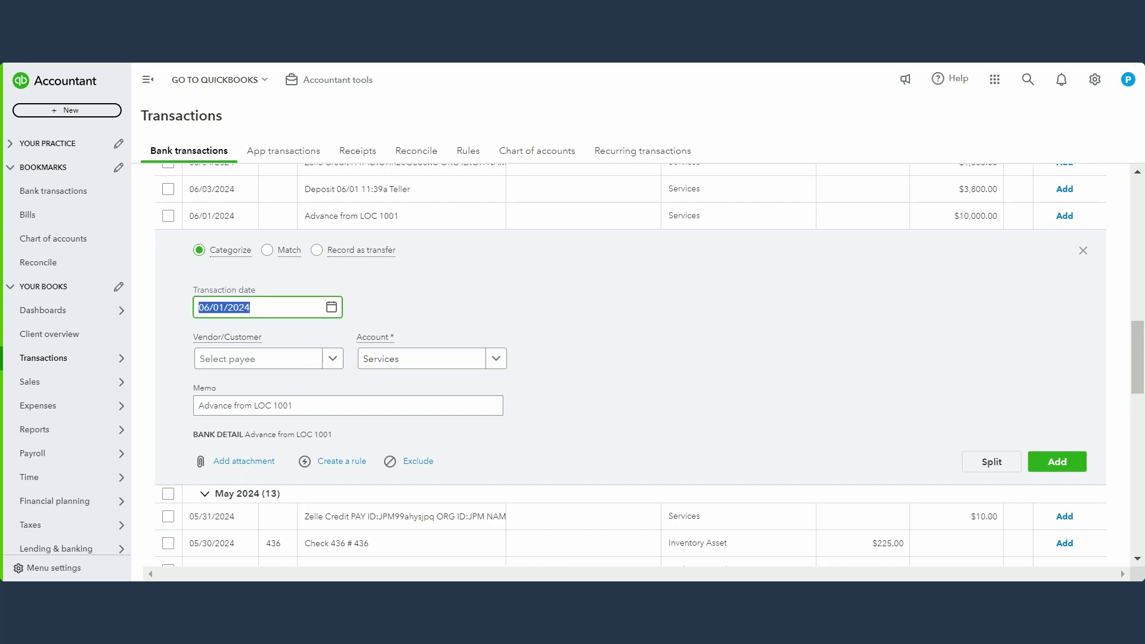
{"action": "left_click", "coordinate": [253, 361]}
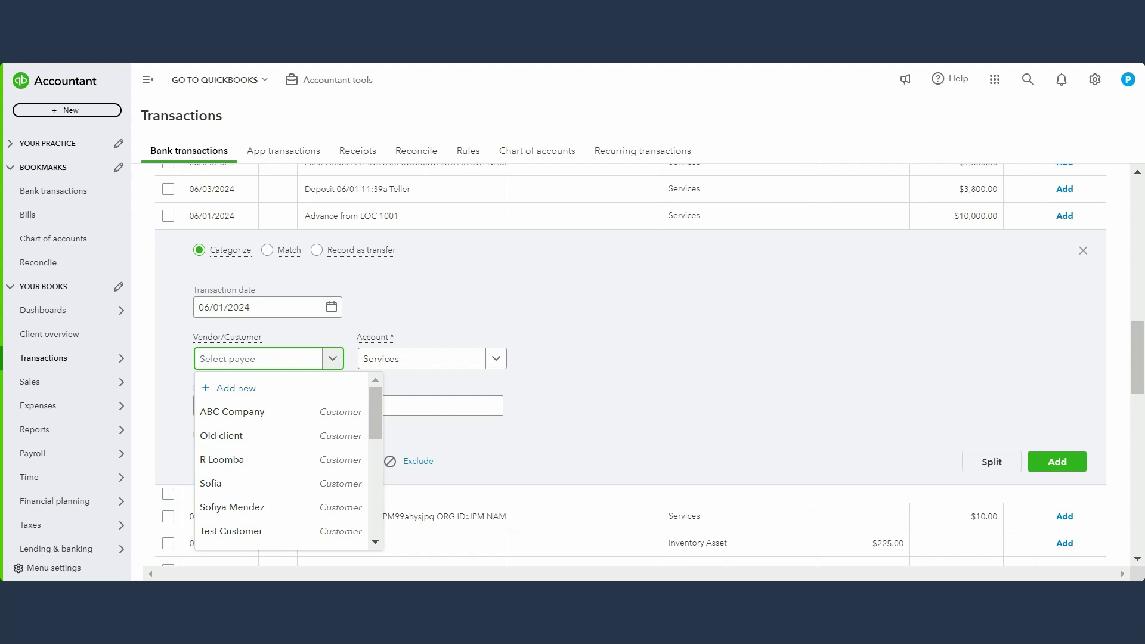
Step: Record the LOC 1001 advance as a transfer from Chase LOC 1001 and add it to the books
{"action": "left_click", "coordinate": [316, 251]}
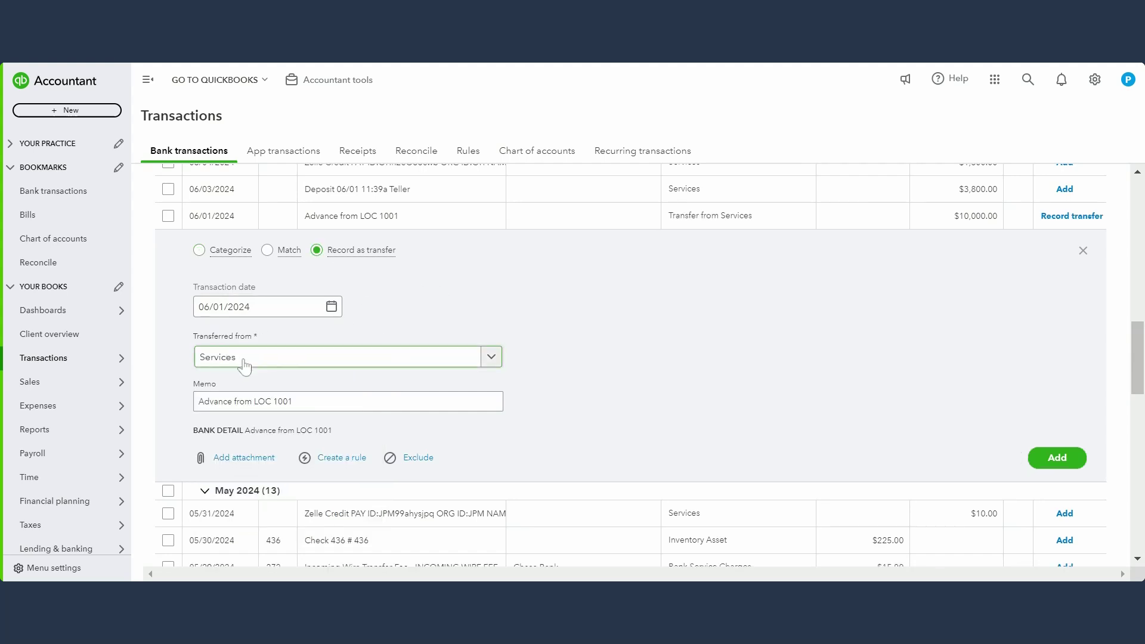
{"action": "left_click", "coordinate": [245, 365]}
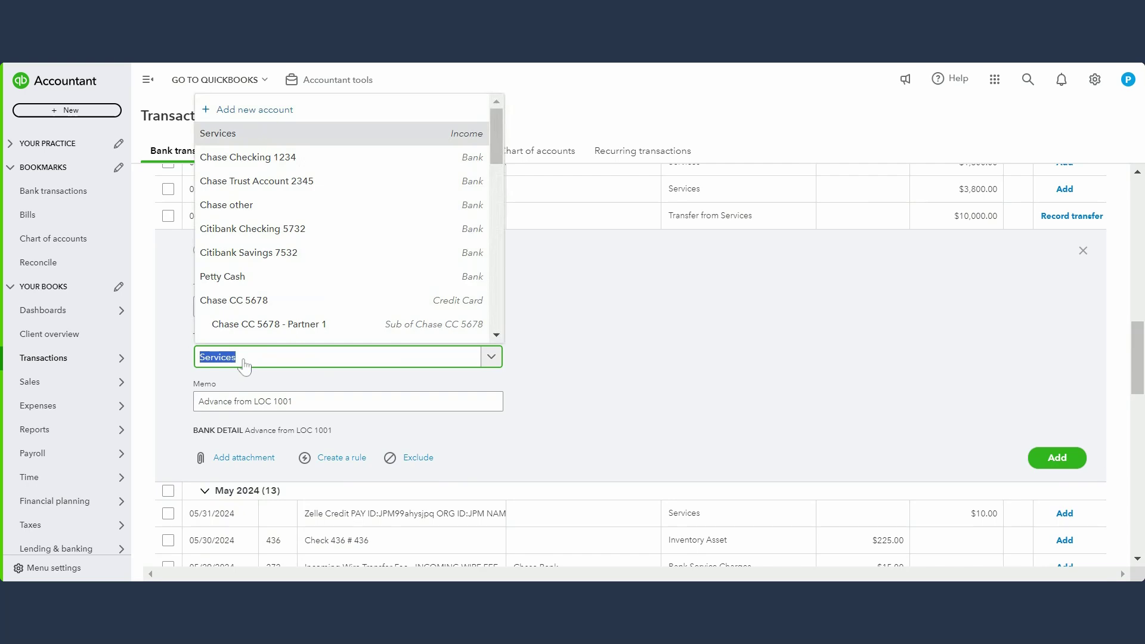
{"action": "type", "text": "loc"}
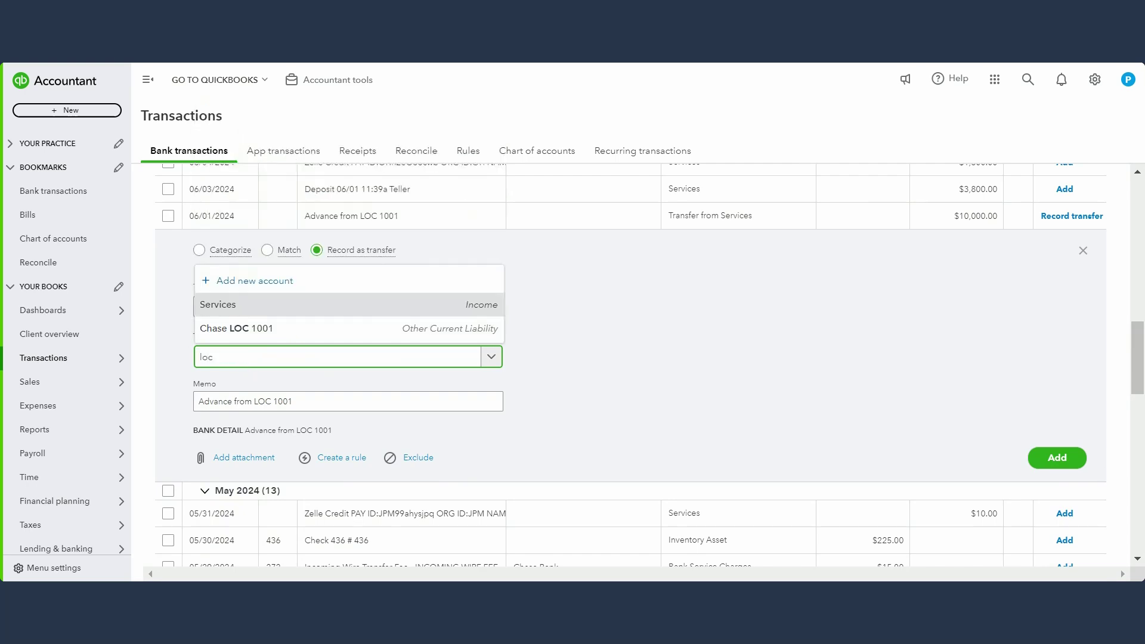
{"action": "left_click", "coordinate": [296, 336]}
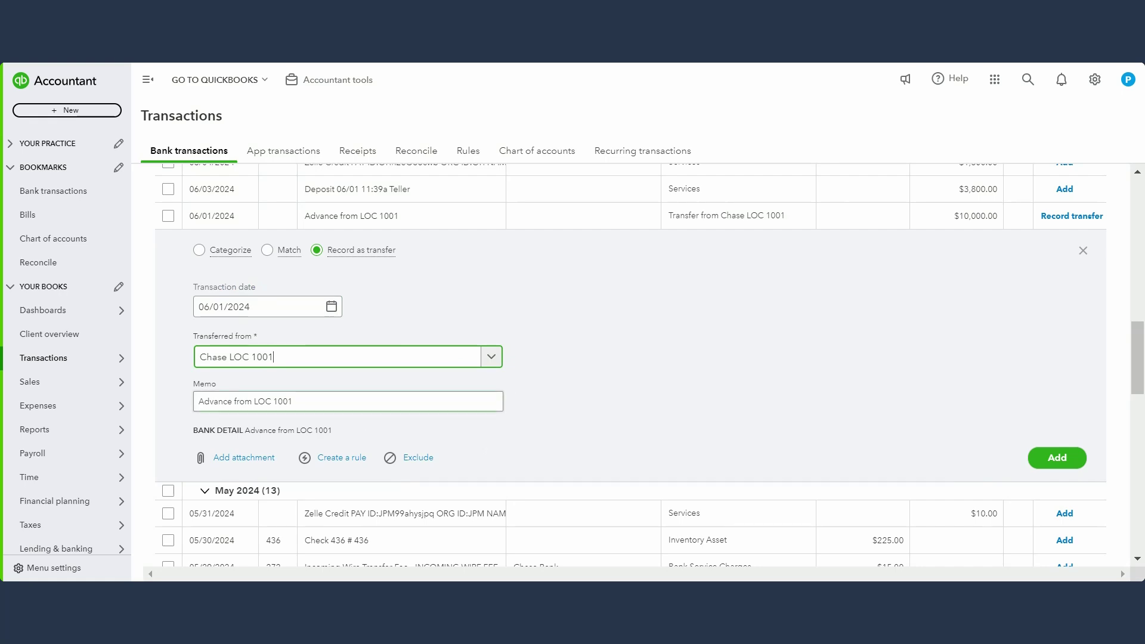
{"action": "left_click", "coordinate": [366, 401]}
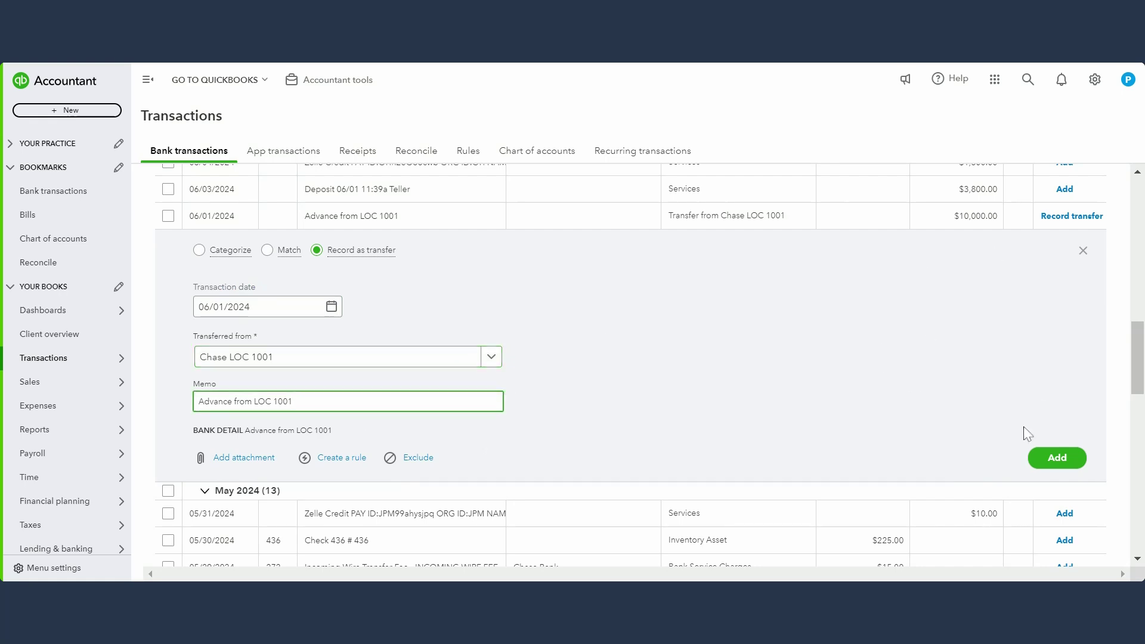
{"action": "left_click", "coordinate": [1058, 458]}
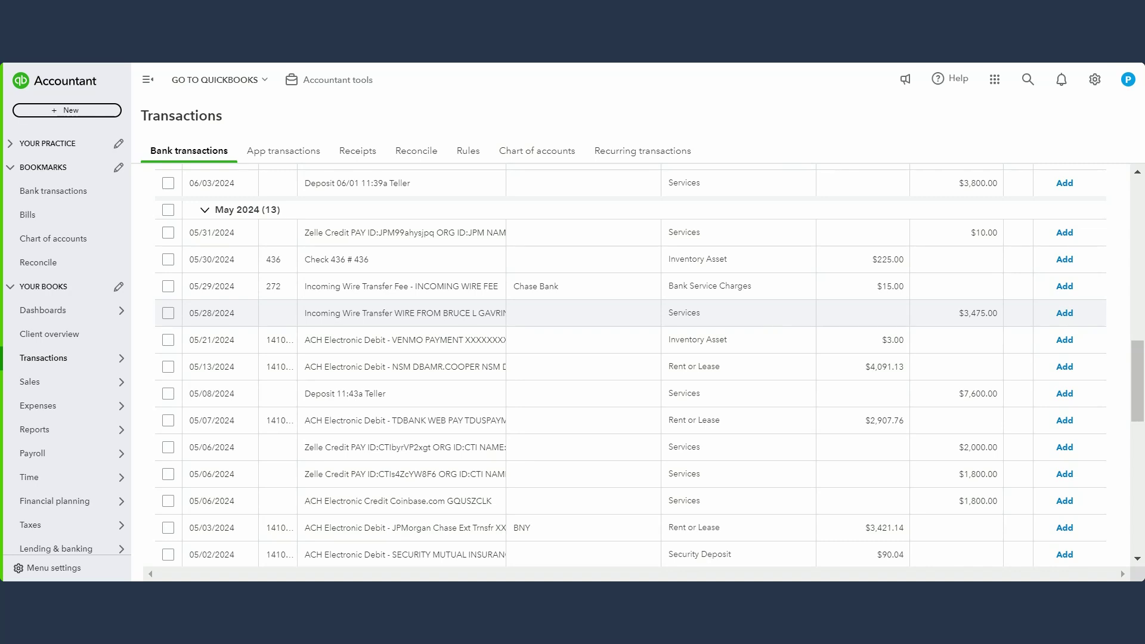
Step: Start a new journal entry dated 06/15/2024
{"action": "scroll", "coordinate": [626, 328], "scroll_direction": "up", "scroll_amount": 1}
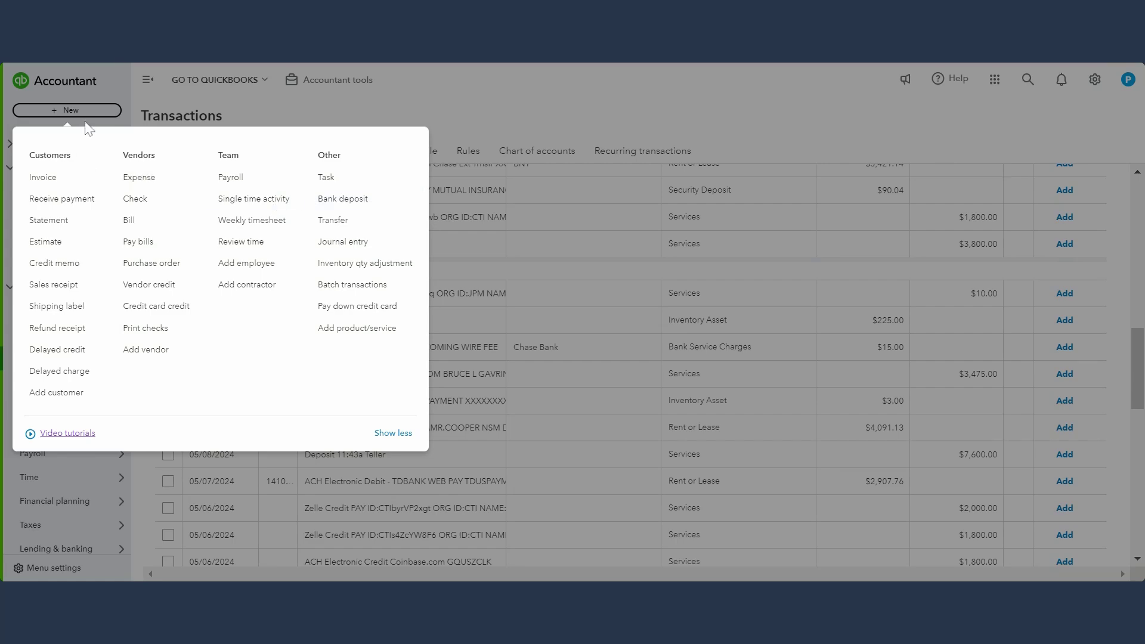
{"action": "left_click", "coordinate": [453, 226]}
{"action": "scroll", "coordinate": [475, 186], "scroll_direction": "down", "scroll_amount": 1}
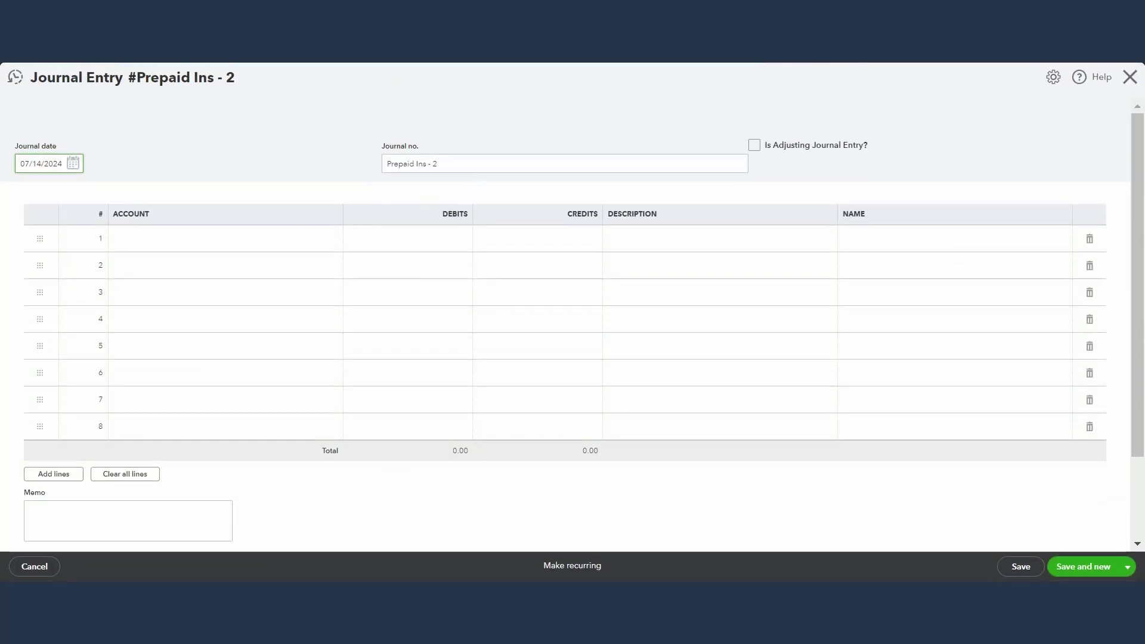
{"action": "type", "text": "0615"}
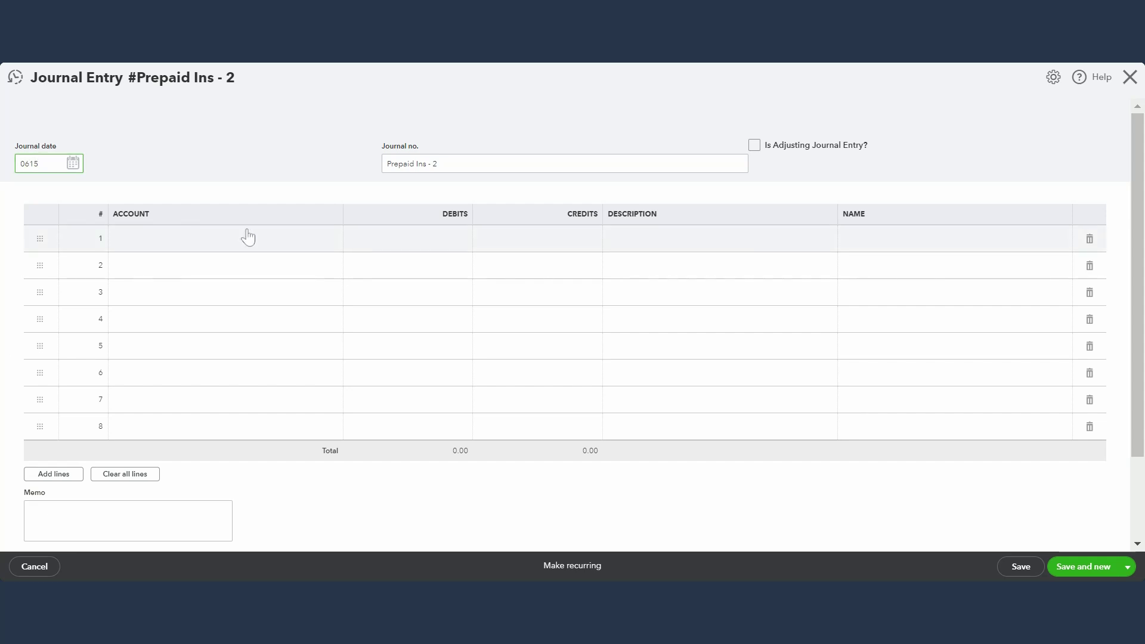
{"action": "type", "text": "24"}
{"action": "key", "text": "Tab"}
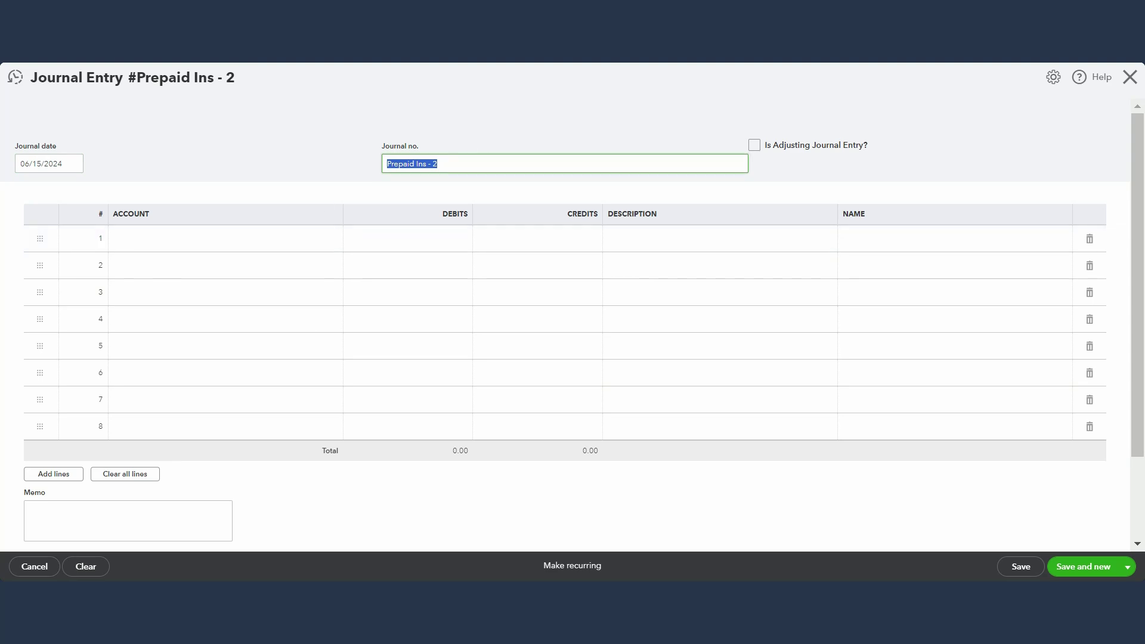
Step: Set the journal number to "Int Exp - LOC - June"
{"action": "type", "text": "INt Ex"}
{"action": "key", "text": "BackSpace"}
{"action": "key", "text": "BackSpace"}
{"action": "key", "text": "BackSpace"}
{"action": "key", "text": "BackSpace"}
{"action": "key", "text": "BackSpace"}
{"action": "type", "text": "nt Exp - LOC - June"}
Step: Debit 250.00 to Interest Expense on the first journal line
{"action": "left_click", "coordinate": [265, 241]}
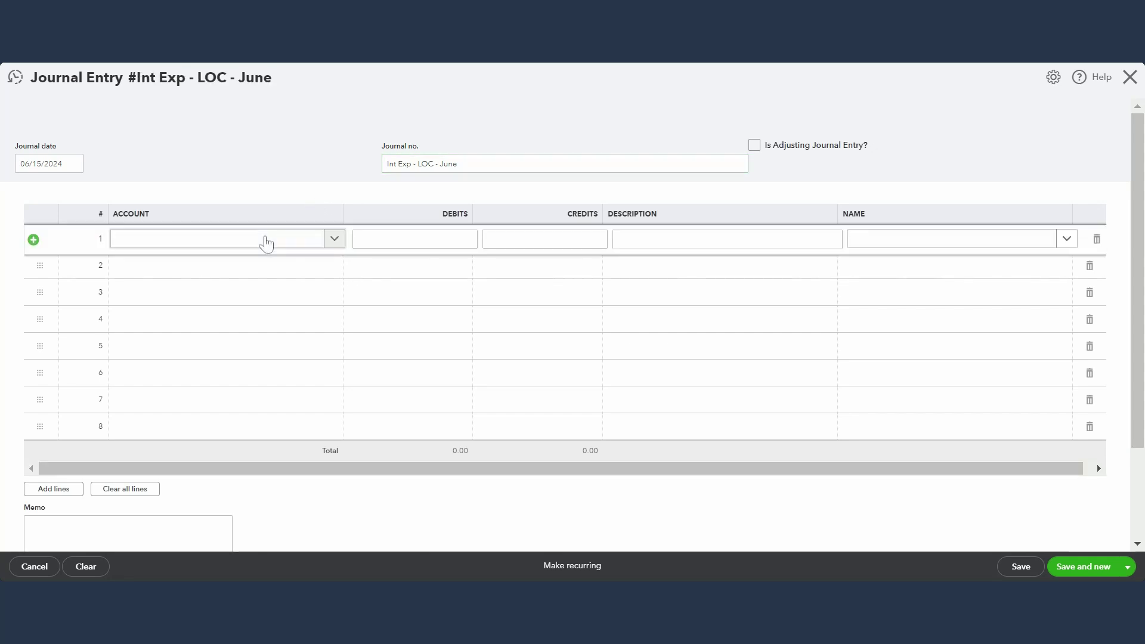
{"action": "left_click", "coordinate": [266, 242]}
{"action": "type", "text": "ntere"}
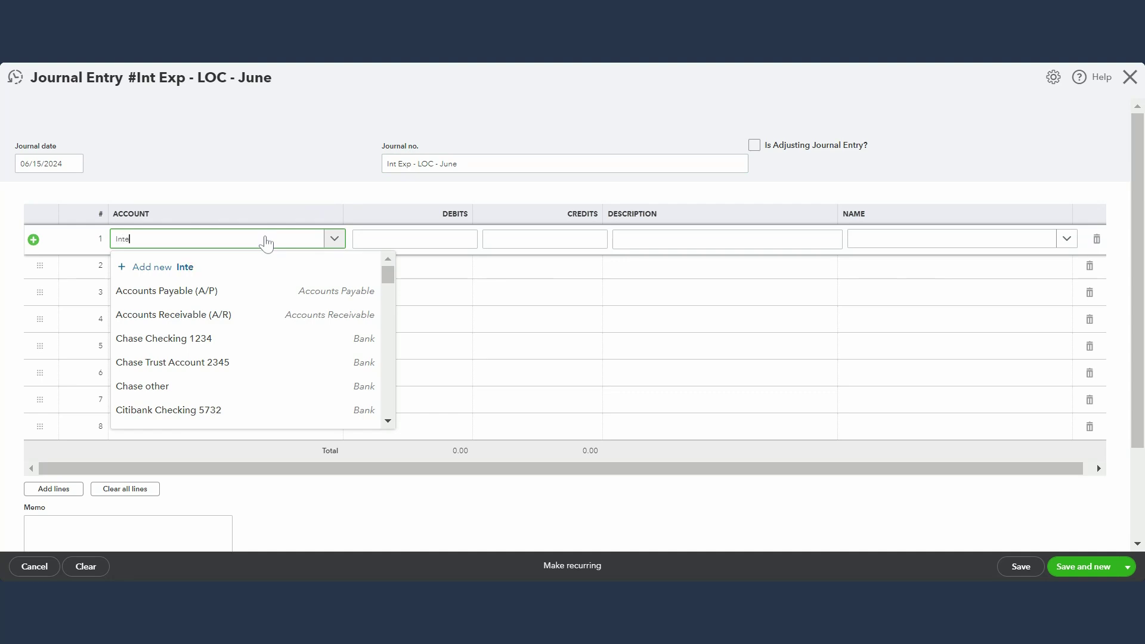
{"action": "left_click", "coordinate": [207, 316]}
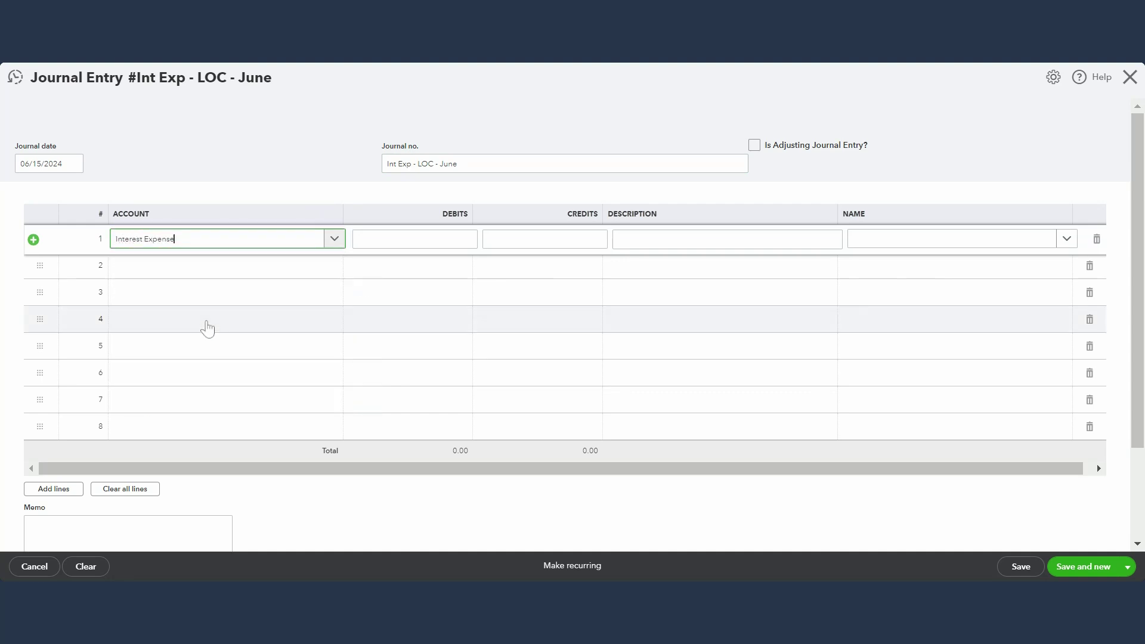
{"action": "key", "text": "Tab"}
{"action": "type", "text": "25"}
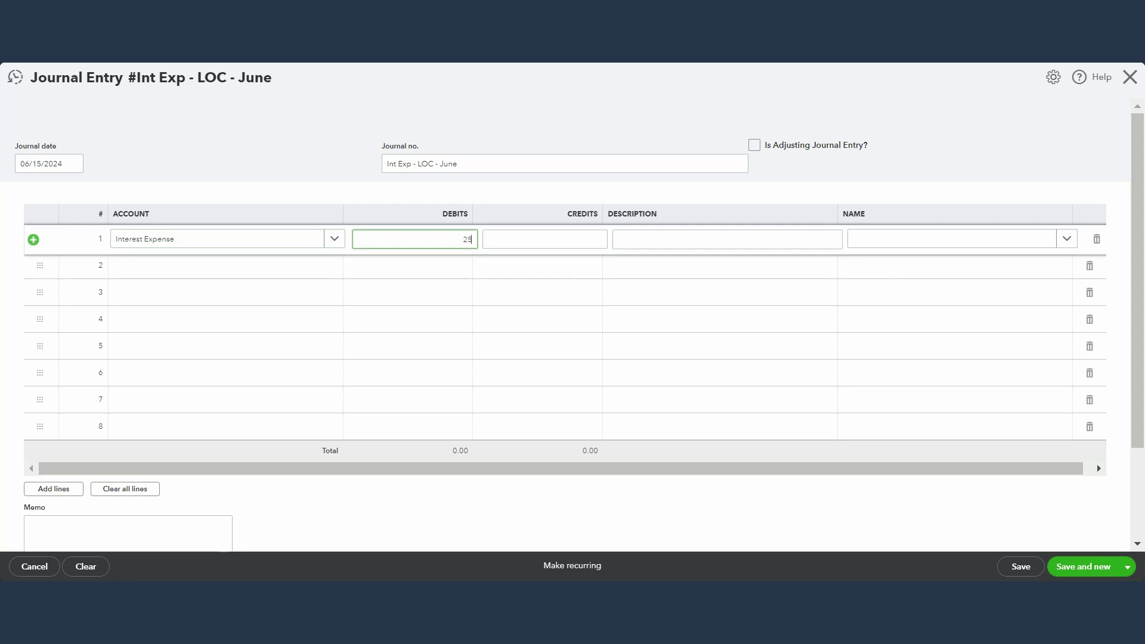
{"action": "type", "text": "0"}
Step: Describe the first line as "Interest Expense on LOC for June 2024" and assign it to the vendor Chase Bank
{"action": "key", "text": "Tab"}
{"action": "key", "text": "Tab"}
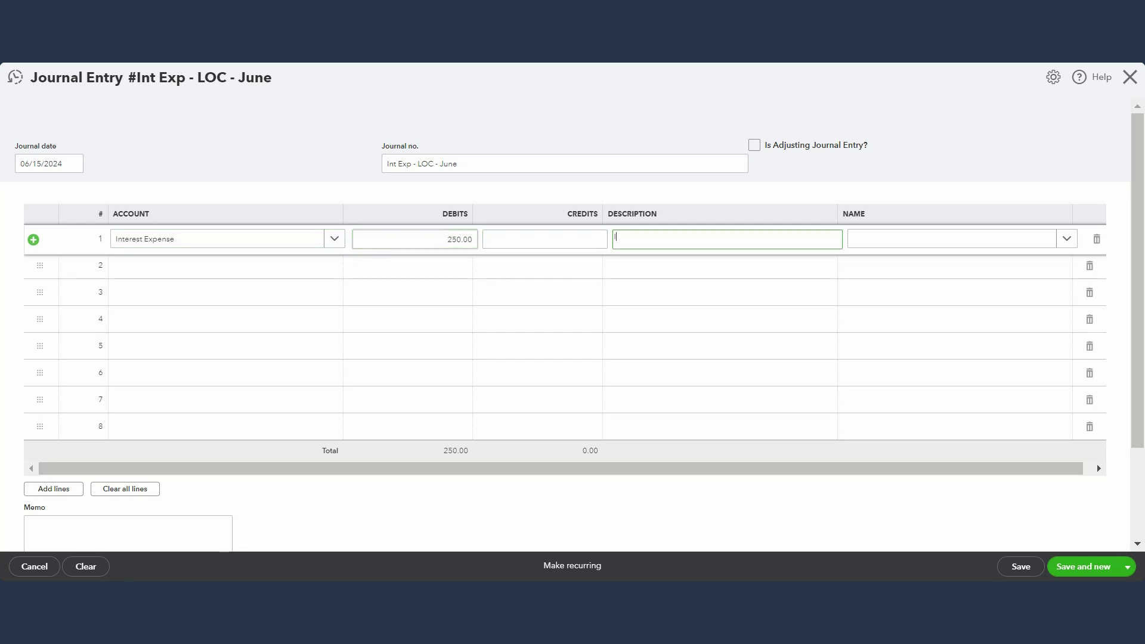
{"action": "type", "text": "Interest Expense on LOC for June 2024"}
{"action": "left_click", "coordinate": [954, 239]}
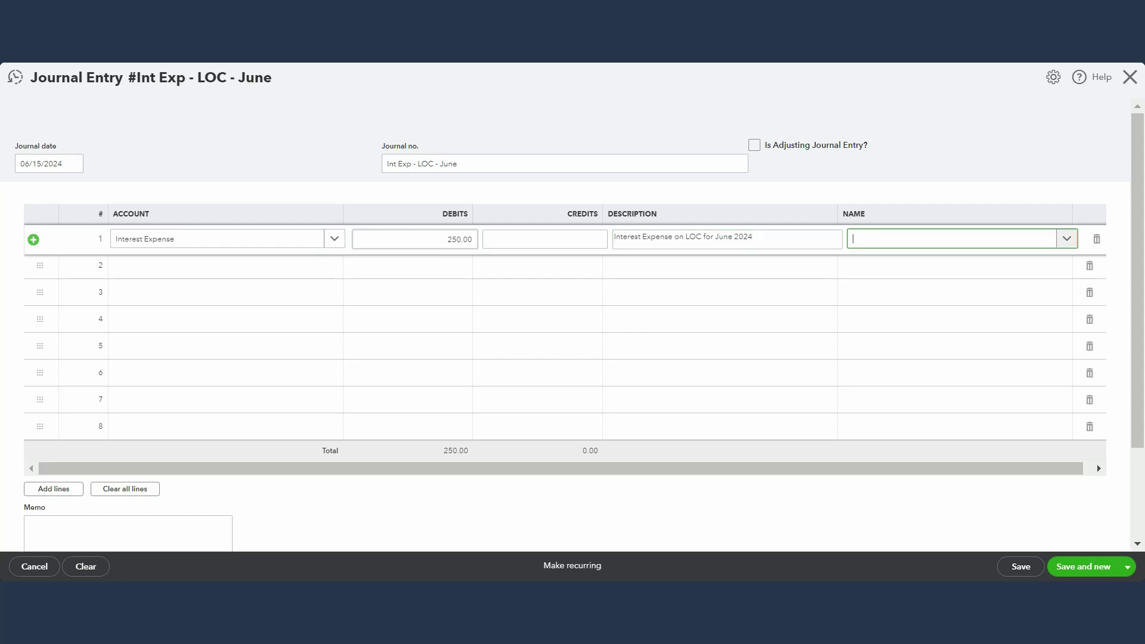
{"action": "type", "text": "Chase"}
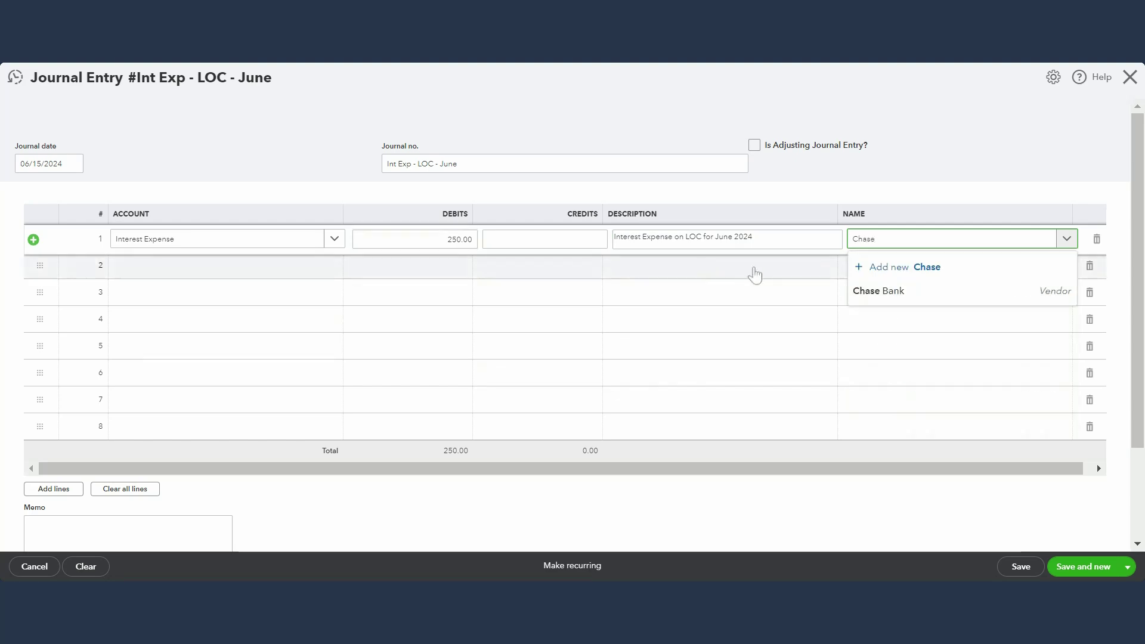
{"action": "left_click", "coordinate": [877, 292]}
Step: Fill the second journal line with a 250.00 credit to Chase LOC 1001 and Chase Bank as the name
{"action": "left_click", "coordinate": [250, 266]}
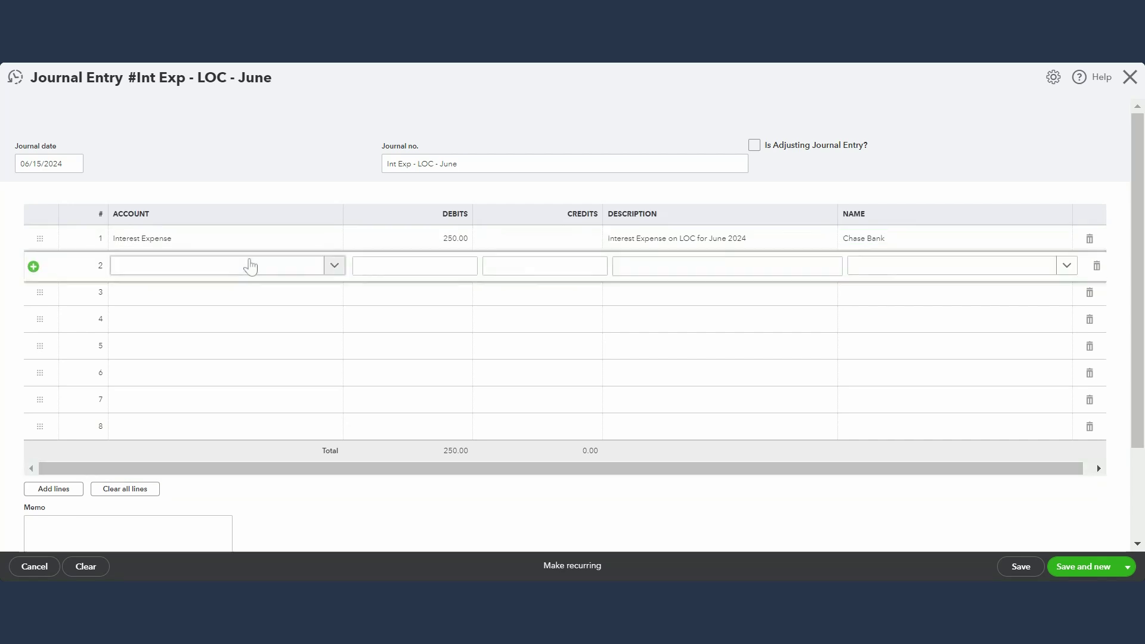
{"action": "left_click", "coordinate": [251, 266]}
{"action": "type", "text": "loc"}
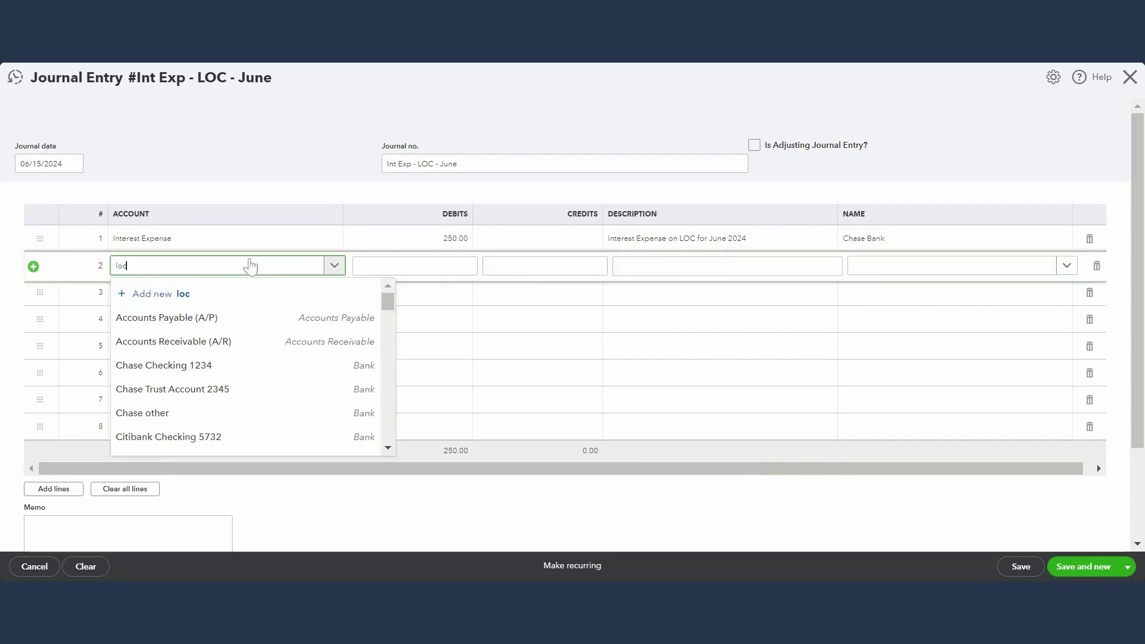
{"action": "left_click", "coordinate": [212, 320]}
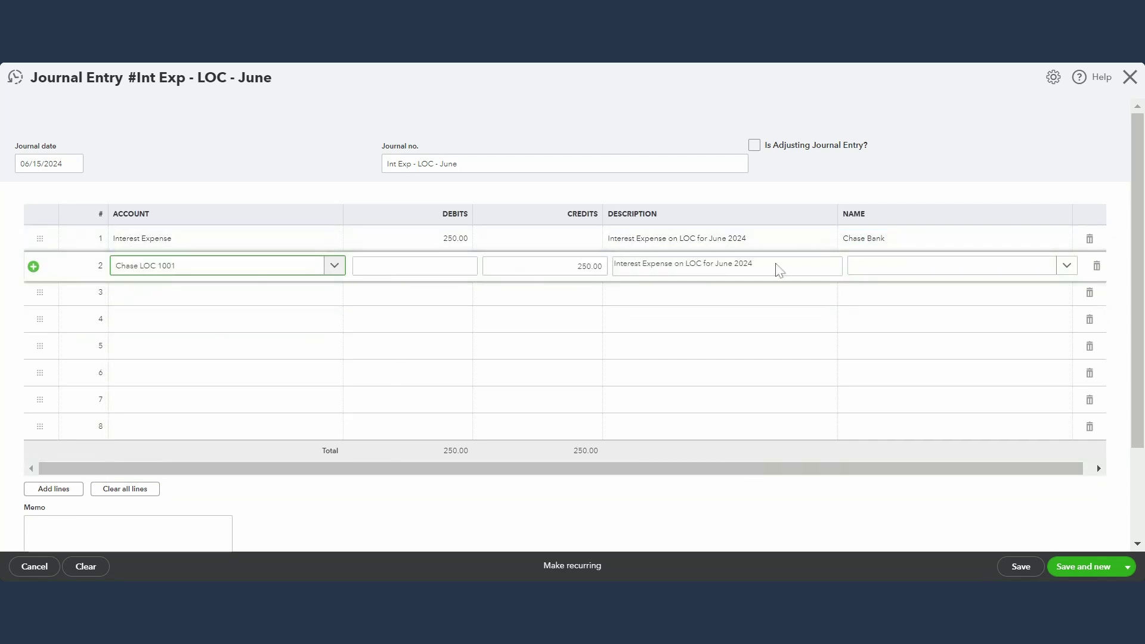
{"action": "left_click", "coordinate": [891, 276]}
{"action": "type", "text": "chase"}
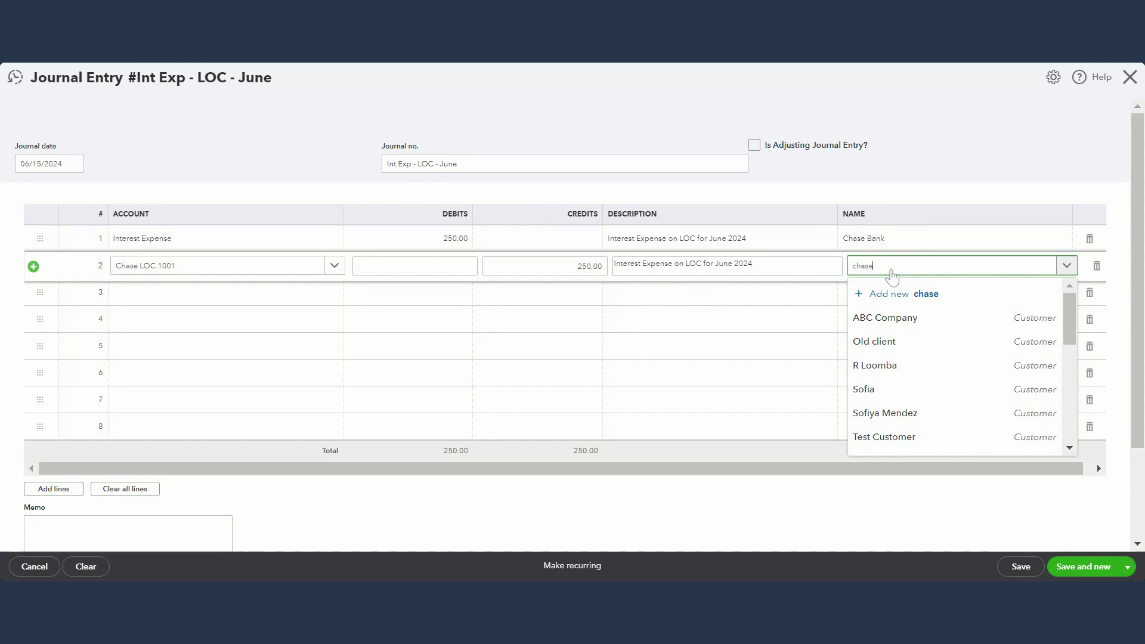
{"action": "left_click", "coordinate": [897, 321]}
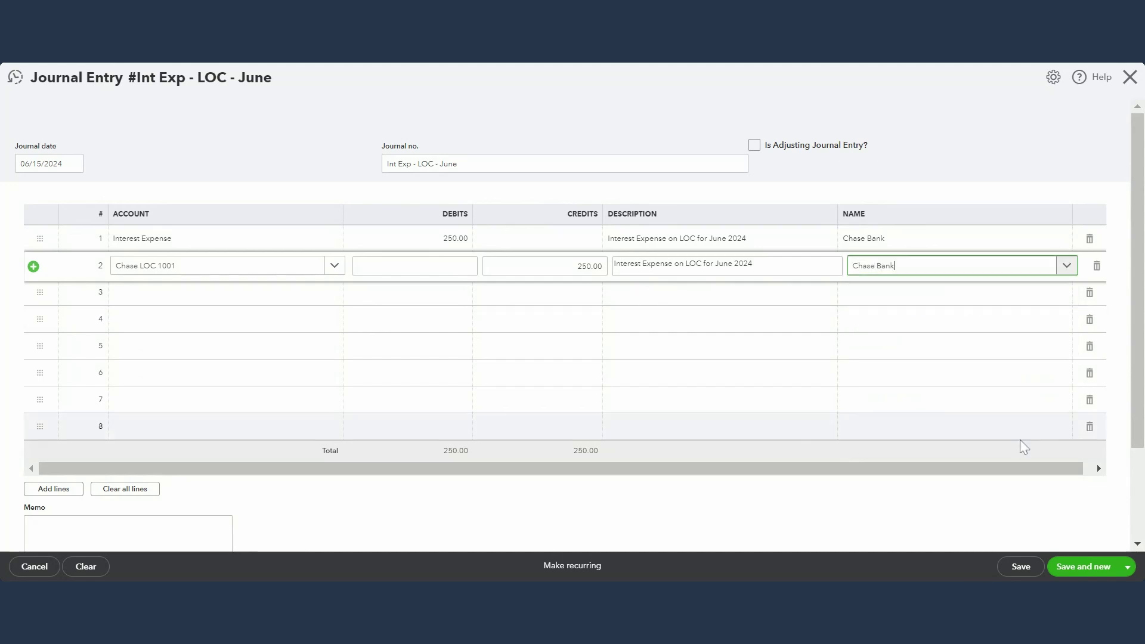
Step: Save and close the June interest expense journal entry
{"action": "left_click", "coordinate": [1127, 567]}
{"action": "left_click", "coordinate": [1095, 548]}
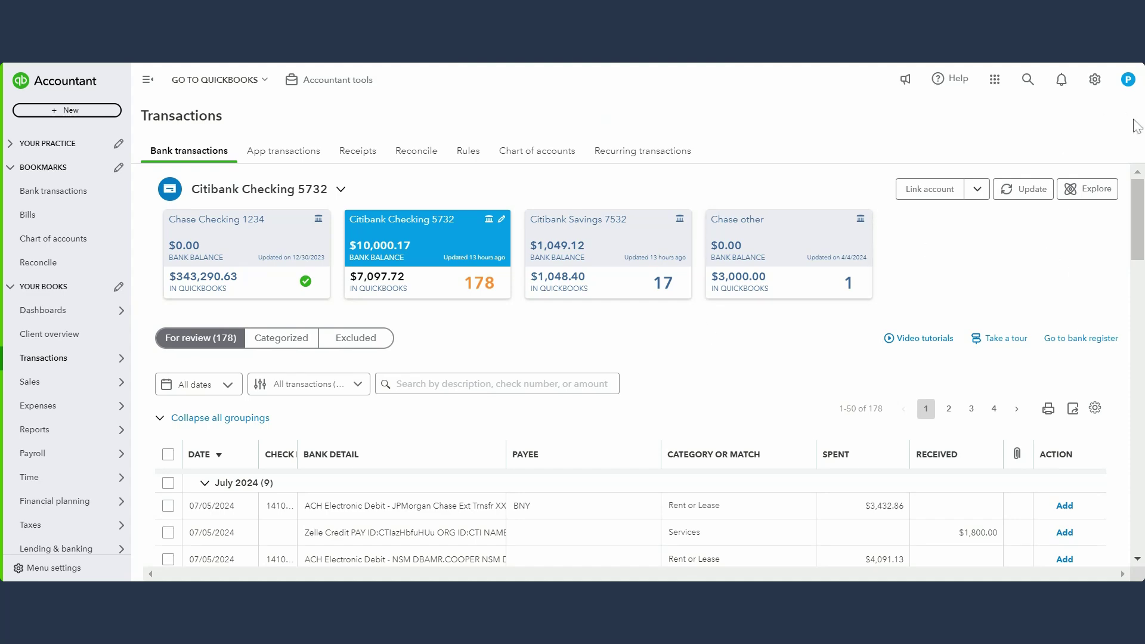
Step: Open account reconciliation and choose Chase LOC 1001 as the account to reconcile
{"action": "left_click", "coordinate": [1094, 80]}
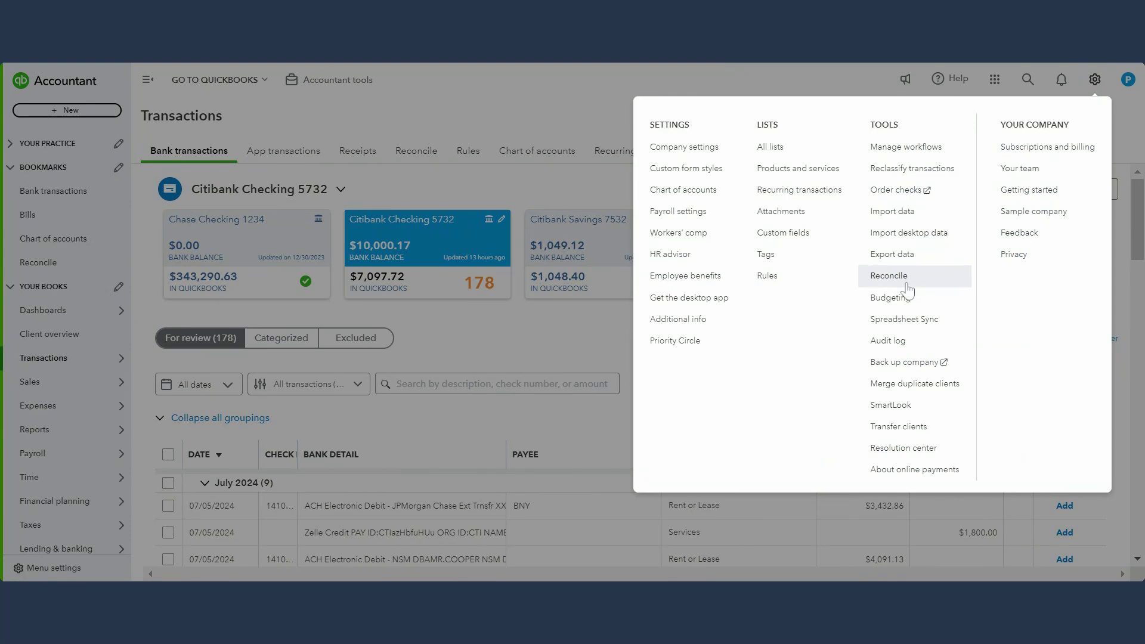
{"action": "left_click", "coordinate": [888, 276]}
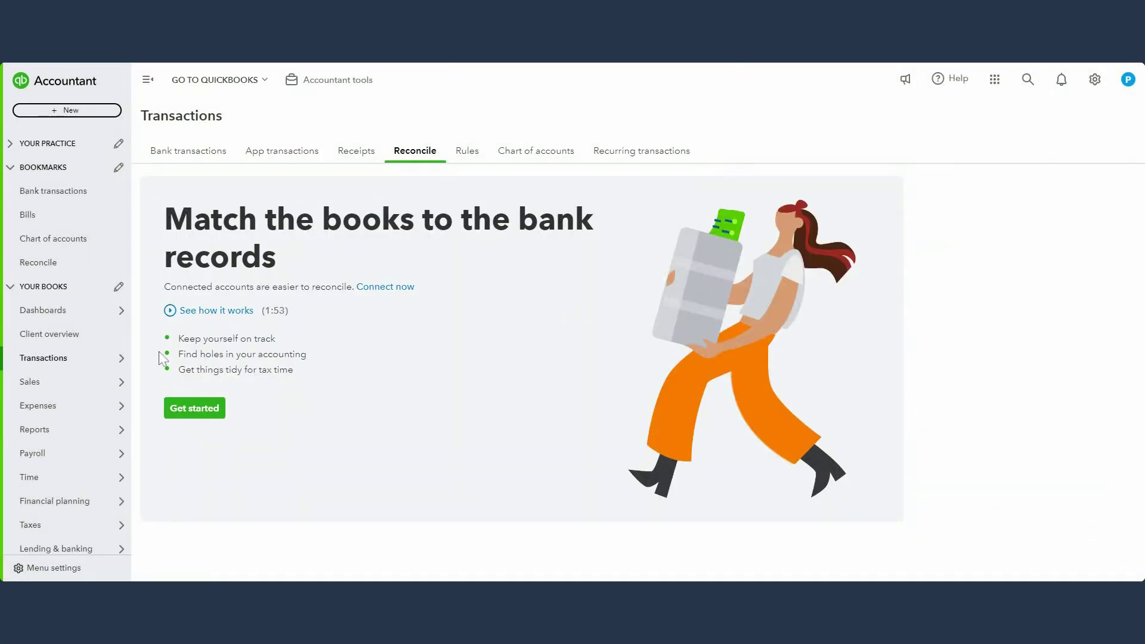
{"action": "left_click", "coordinate": [189, 411]}
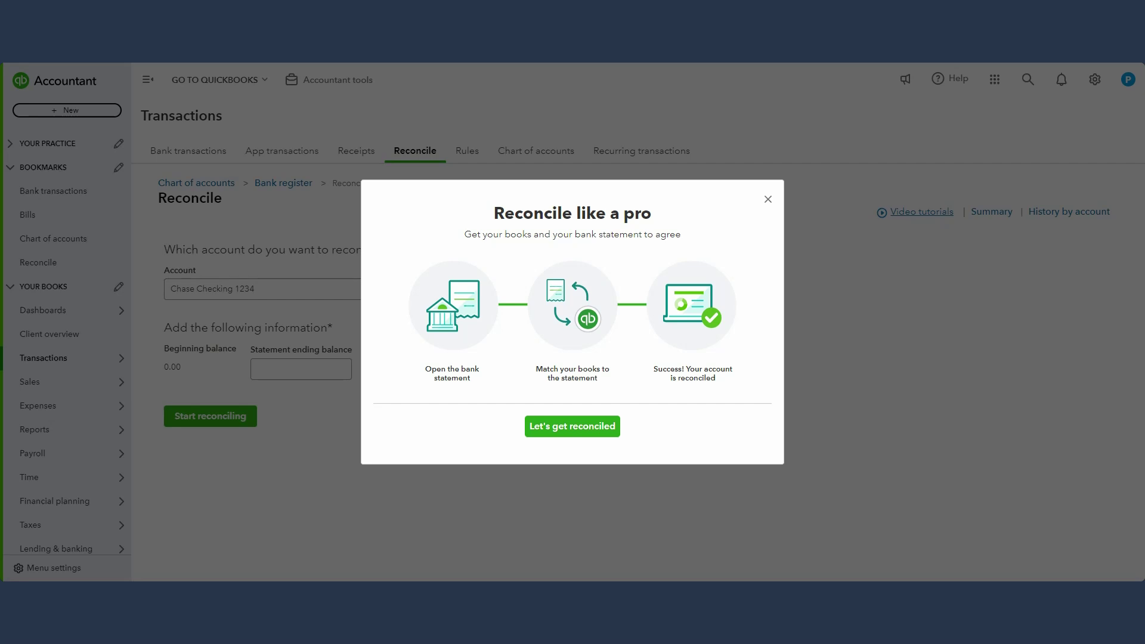
{"action": "left_click", "coordinate": [587, 433]}
{"action": "left_click", "coordinate": [411, 291]}
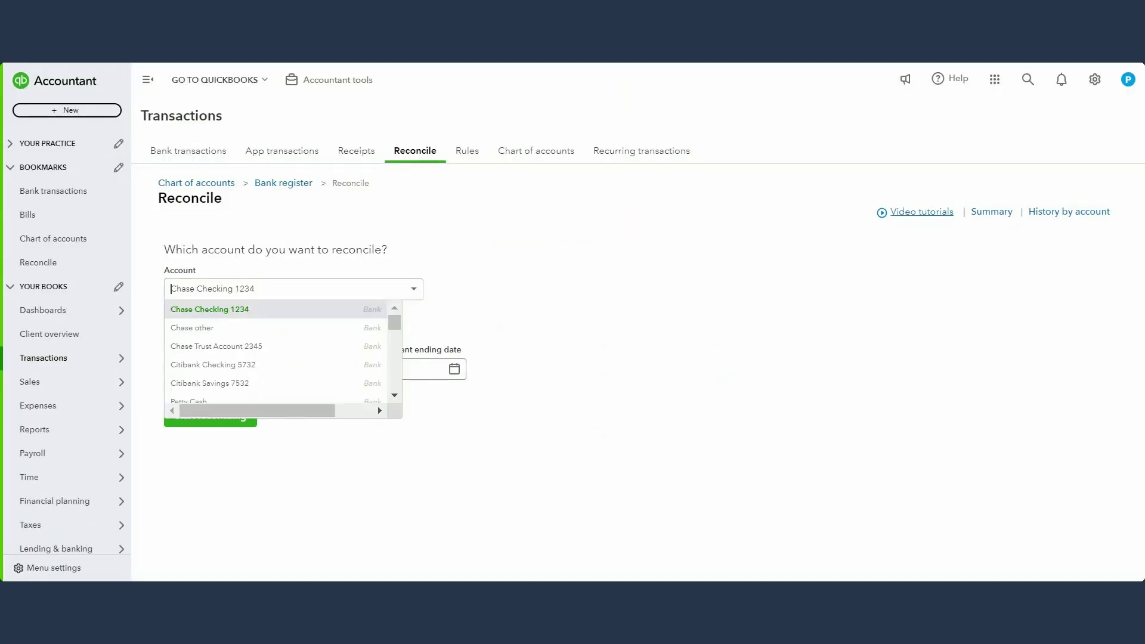
{"action": "scroll", "coordinate": [324, 373], "scroll_direction": "down", "scroll_amount": 1}
{"action": "scroll", "coordinate": [324, 374], "scroll_direction": "down", "scroll_amount": 6}
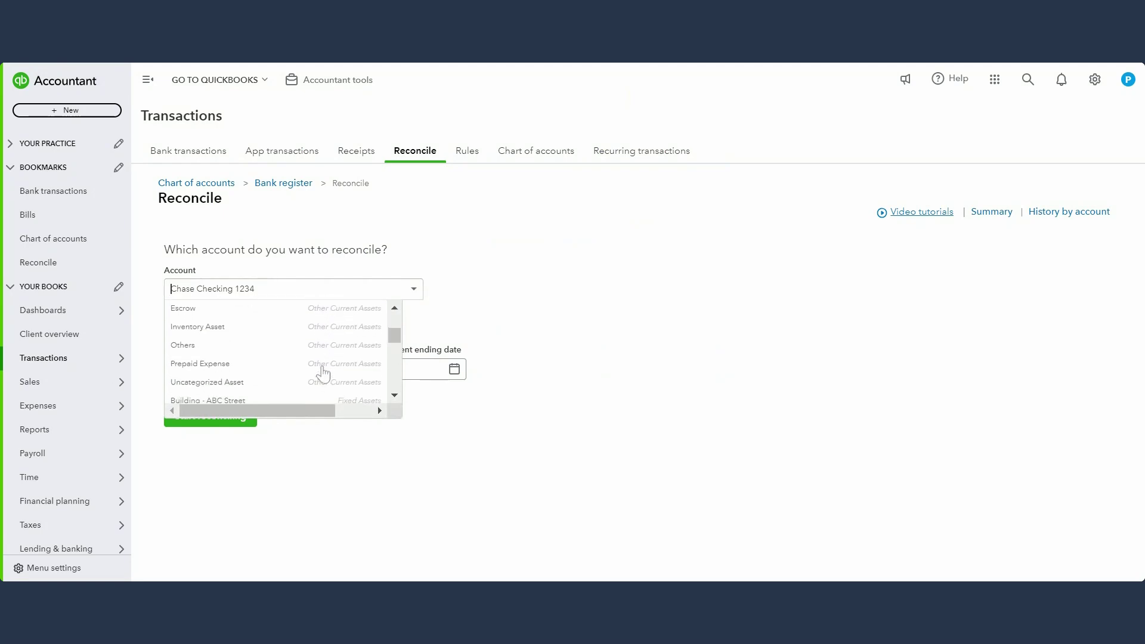
{"action": "scroll", "coordinate": [276, 356], "scroll_direction": "down", "scroll_amount": 6}
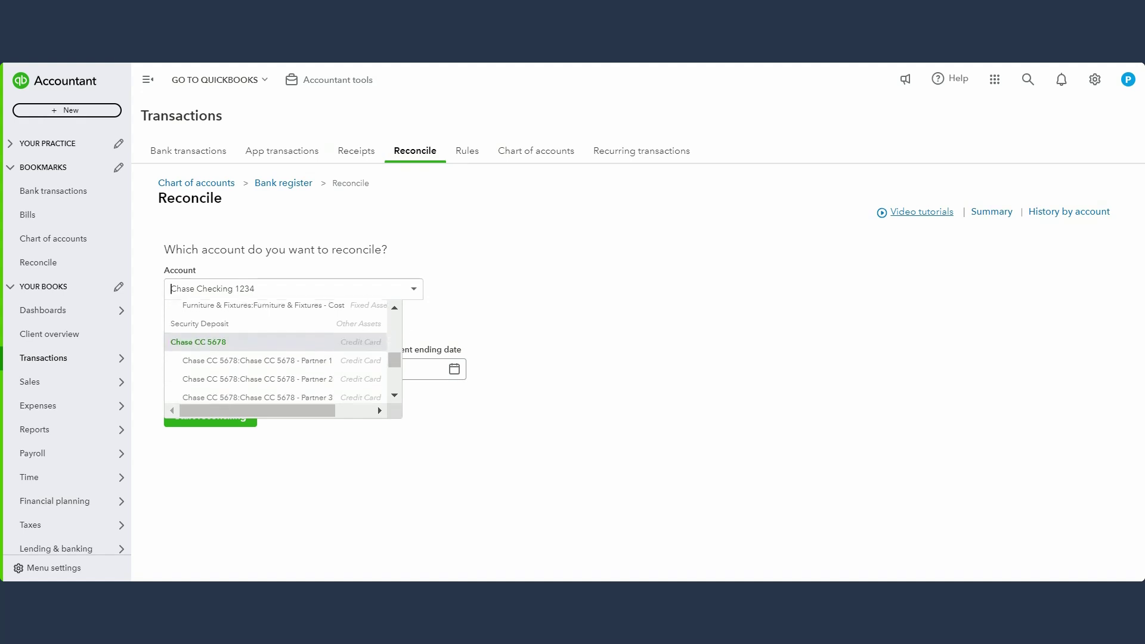
{"action": "scroll", "coordinate": [264, 352], "scroll_direction": "down", "scroll_amount": 1}
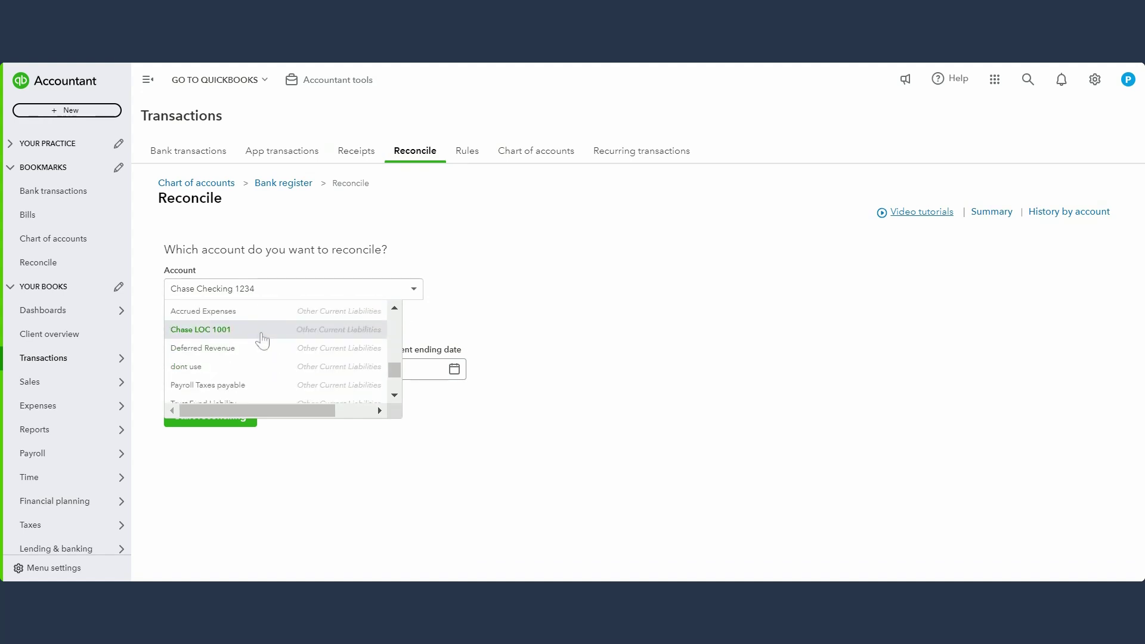
{"action": "left_click", "coordinate": [264, 332]}
Step: Start reconciling with an ending balance of 10,250.00 and an ending date of 06/15/2024
{"action": "left_click", "coordinate": [298, 368]}
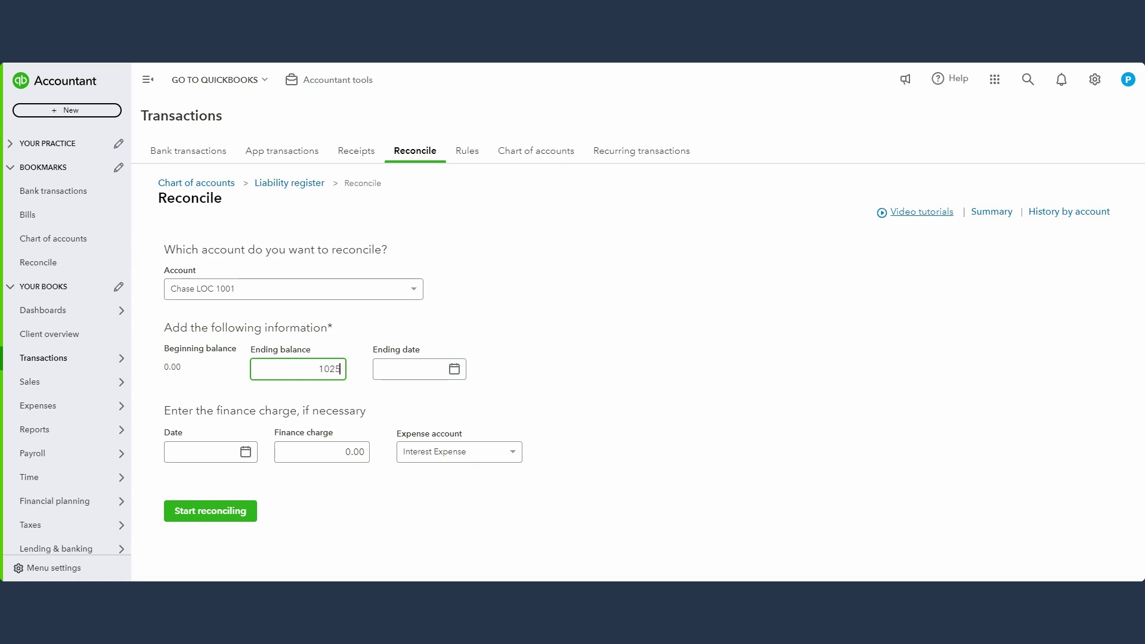
{"action": "type", "text": "0"}
{"action": "key", "text": "Tab"}
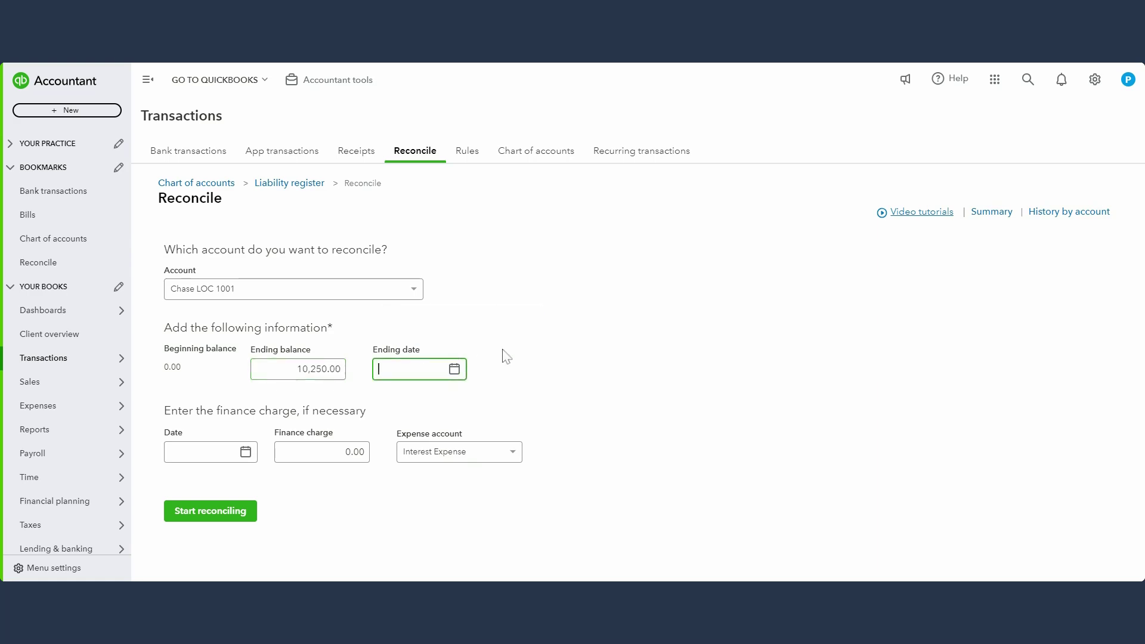
{"action": "type", "text": "06/15"}
{"action": "key", "text": "Tab"}
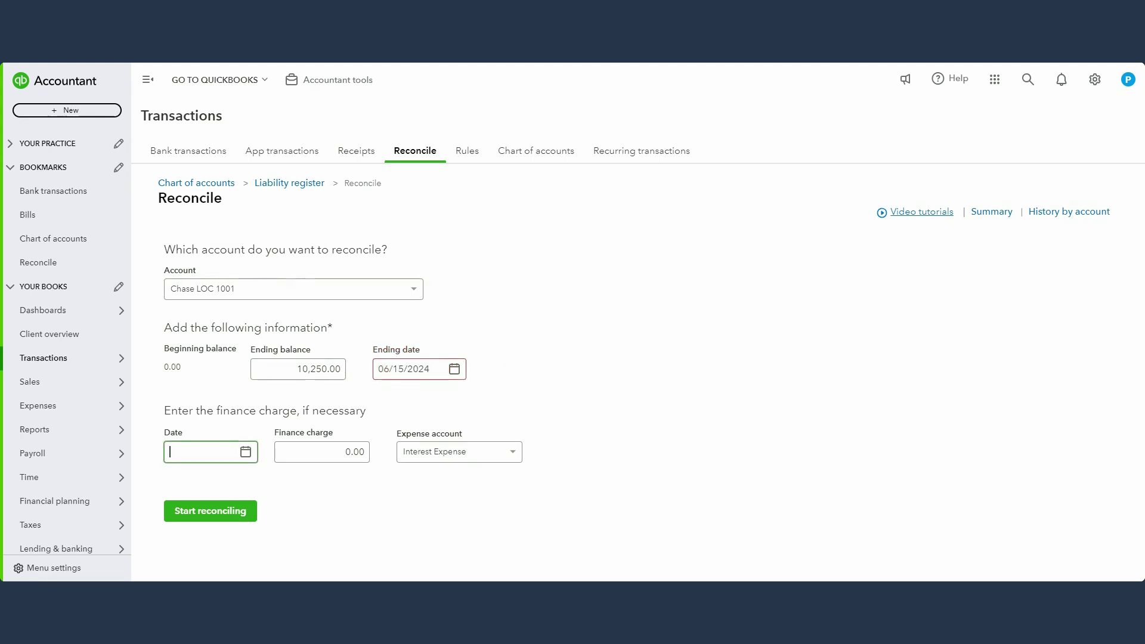
{"action": "left_click", "coordinate": [232, 511]}
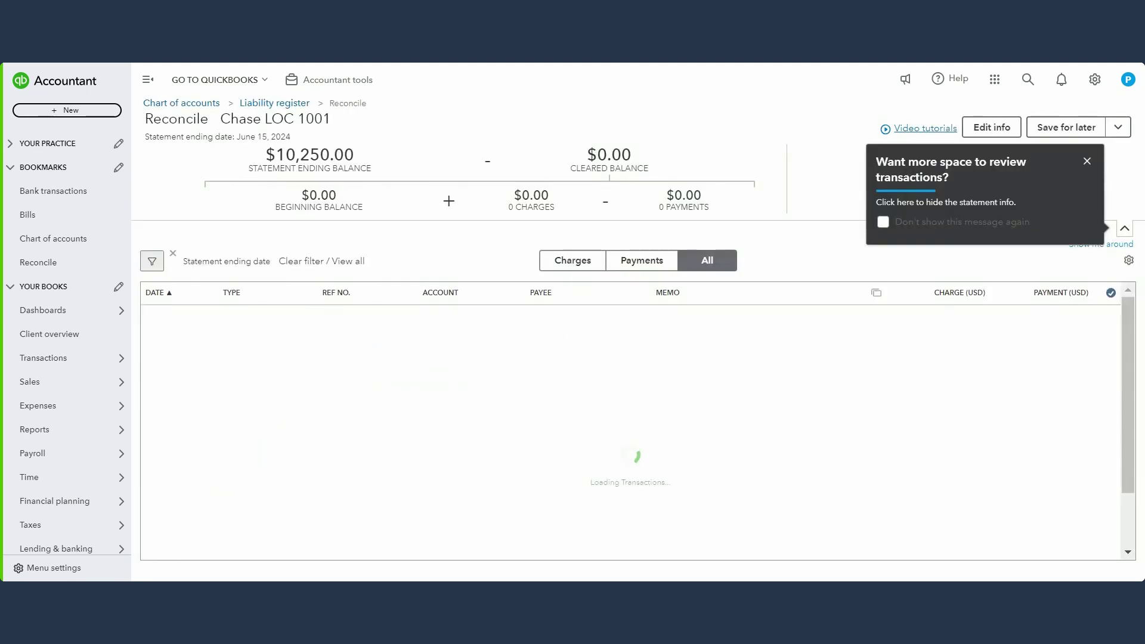
Step: Mark the advance and interest charges as cleared, suppressing further selection prompts, and finish the reconciliation
{"action": "left_click", "coordinate": [1086, 162]}
{"action": "left_click", "coordinate": [888, 255]}
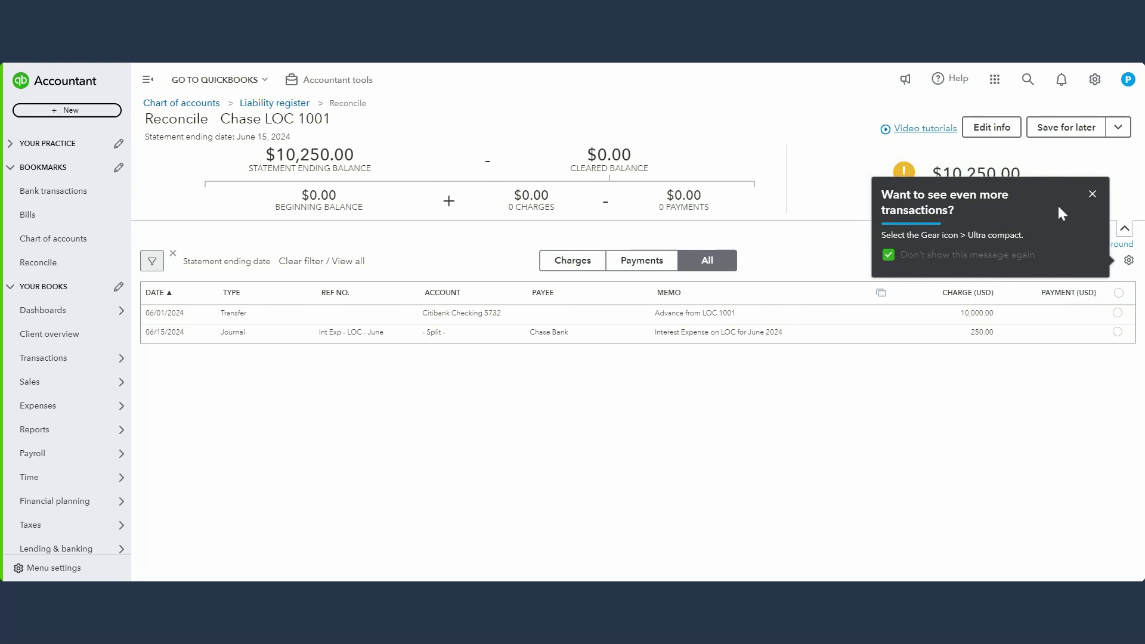
{"action": "left_click", "coordinate": [1093, 194]}
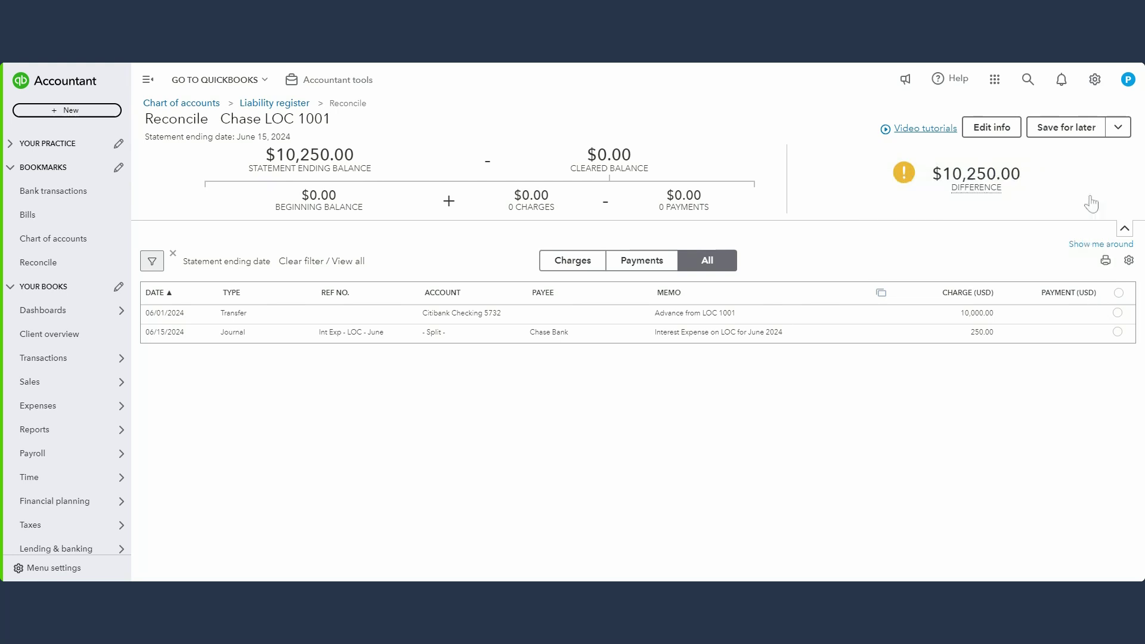
{"action": "left_click", "coordinate": [1118, 293]}
{"action": "left_click", "coordinate": [419, 399]}
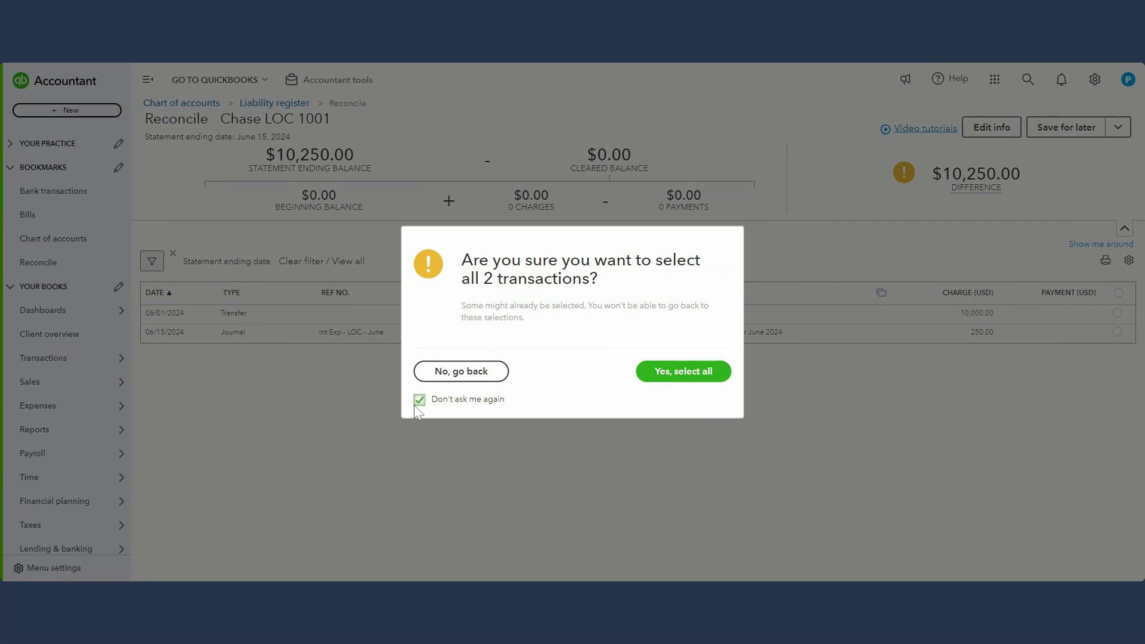
{"action": "left_click", "coordinate": [690, 372]}
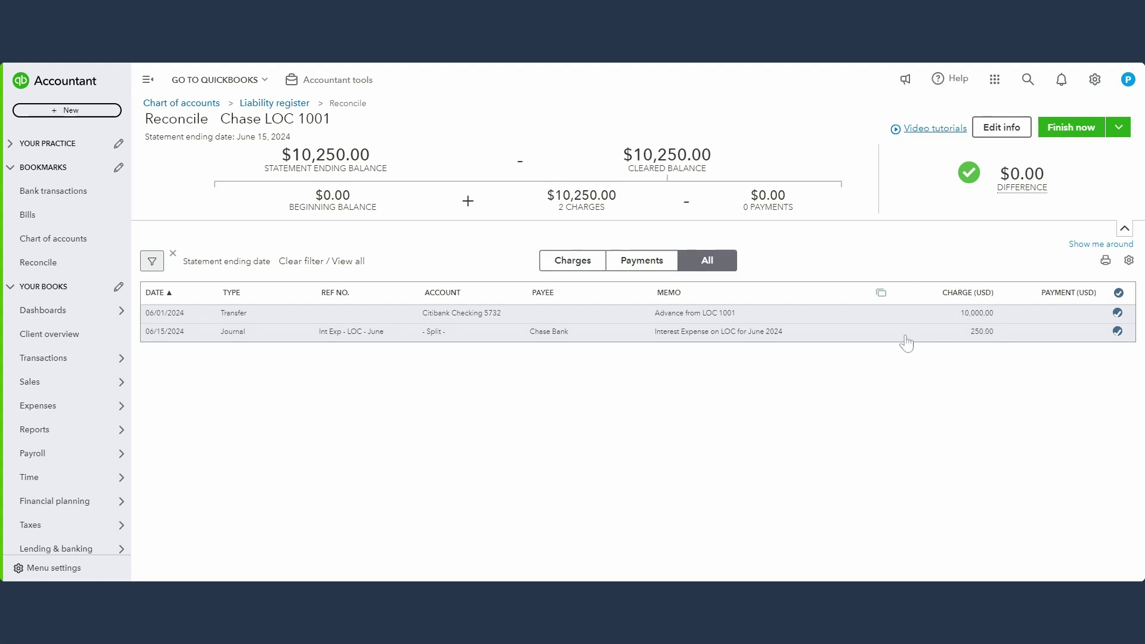
{"action": "left_click", "coordinate": [1068, 135]}
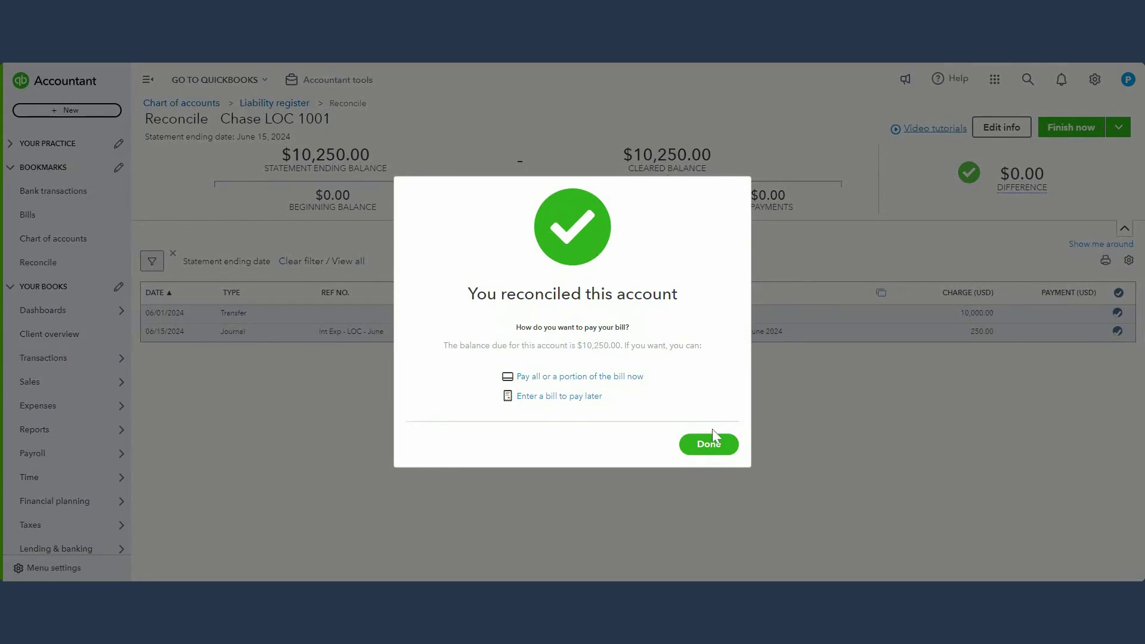
{"action": "left_click", "coordinate": [708, 444]}
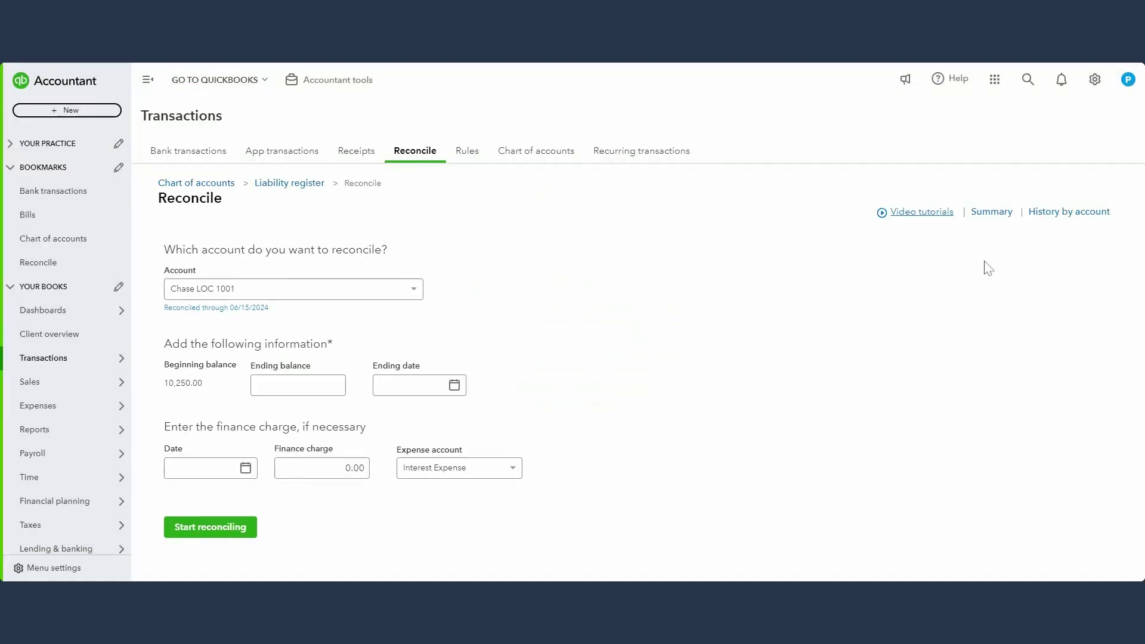
Step: Check the reconciliation history of Chase LOC 1001 and where a statement can be attached to the 06/15/2024 reconciliation
{"action": "left_click", "coordinate": [1056, 226]}
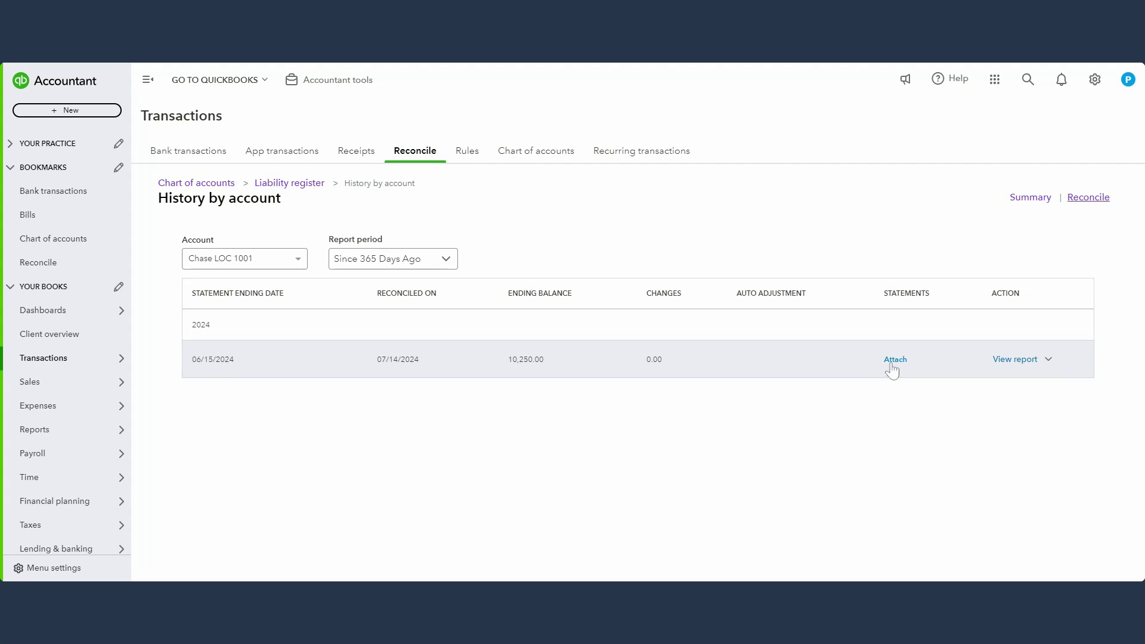
{"action": "left_click", "coordinate": [892, 361]}
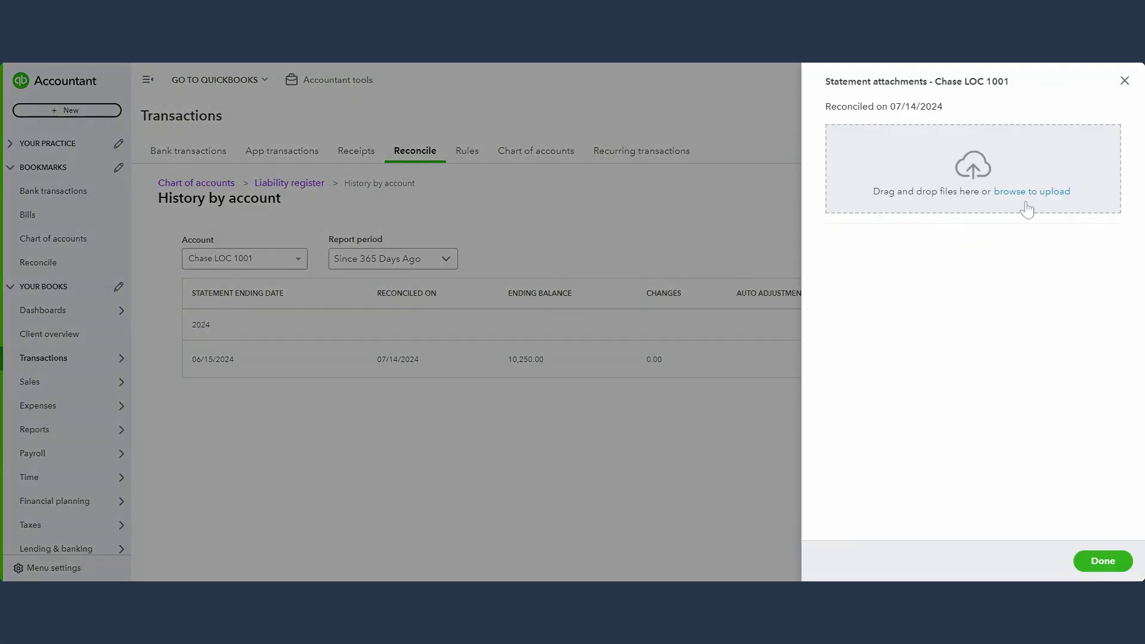
{"action": "left_click", "coordinate": [1124, 81]}
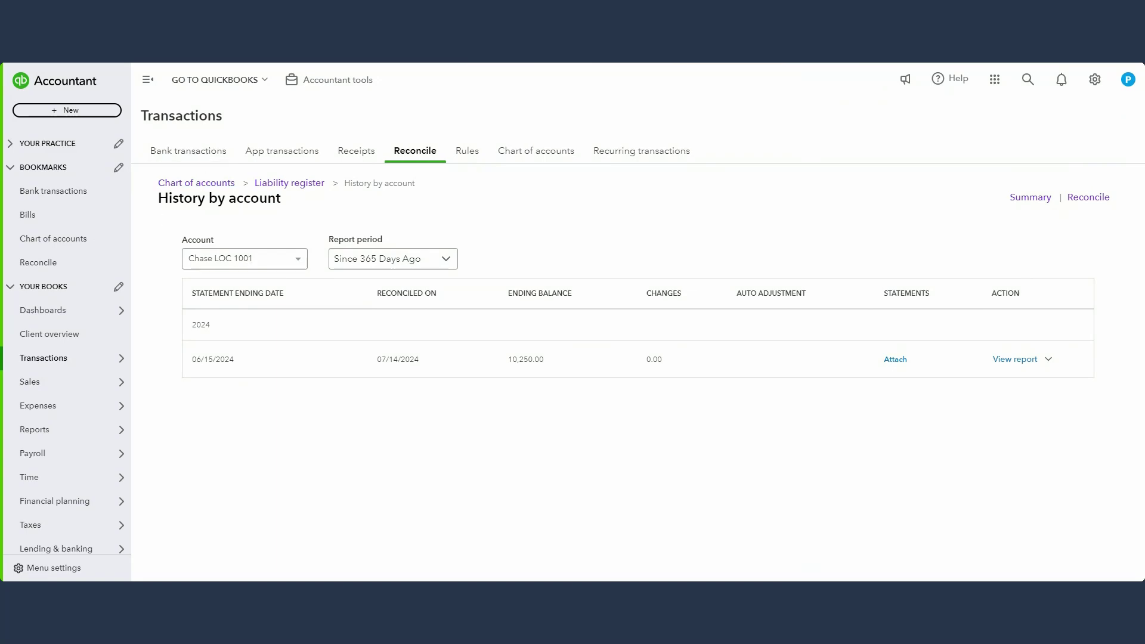
Step: Record the 07/01/2024 "Payment to LOC 1001" bank transaction as a transfer to Chase LOC 1001
{"action": "left_click", "coordinate": [67, 197]}
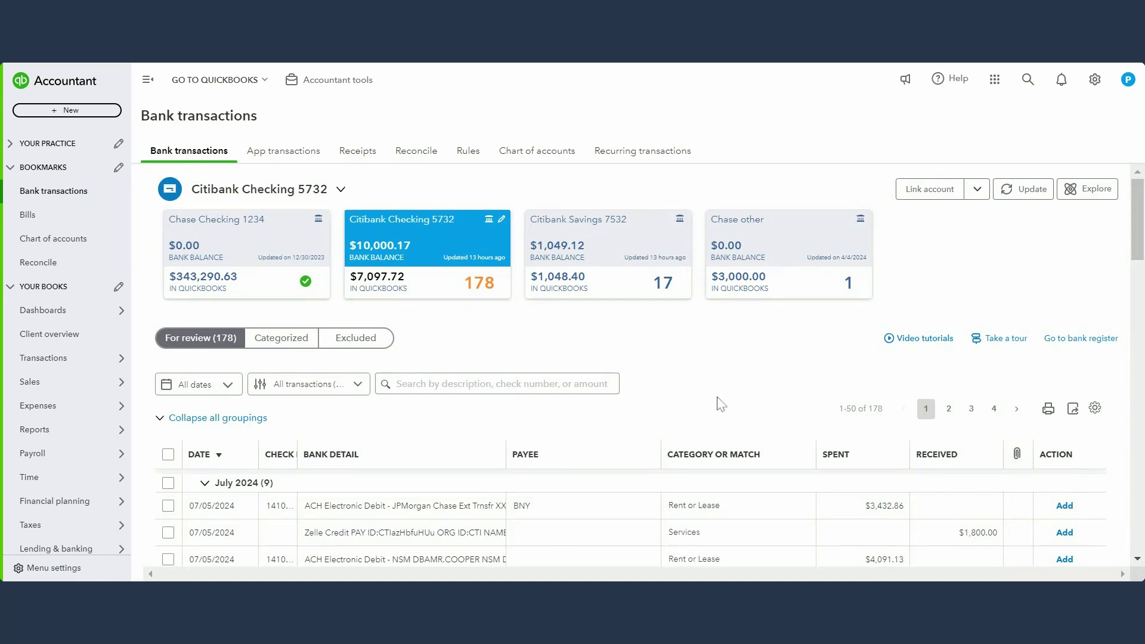
{"action": "scroll", "coordinate": [719, 400], "scroll_direction": "down", "scroll_amount": 5}
{"action": "scroll", "coordinate": [718, 400], "scroll_direction": "down", "scroll_amount": 1}
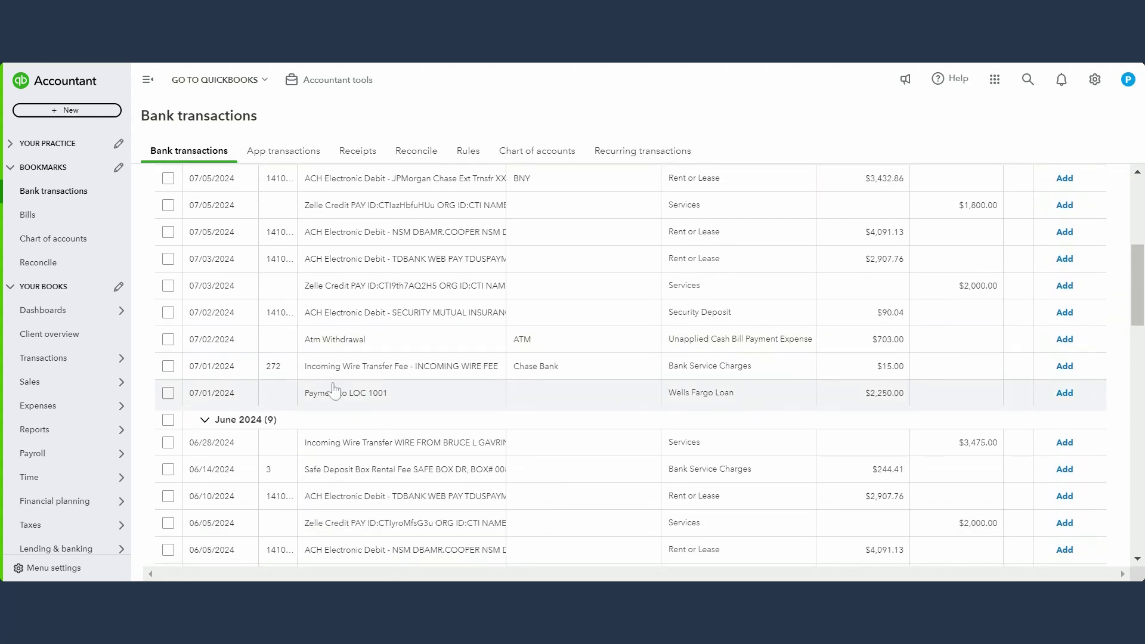
{"action": "left_click", "coordinate": [624, 403]}
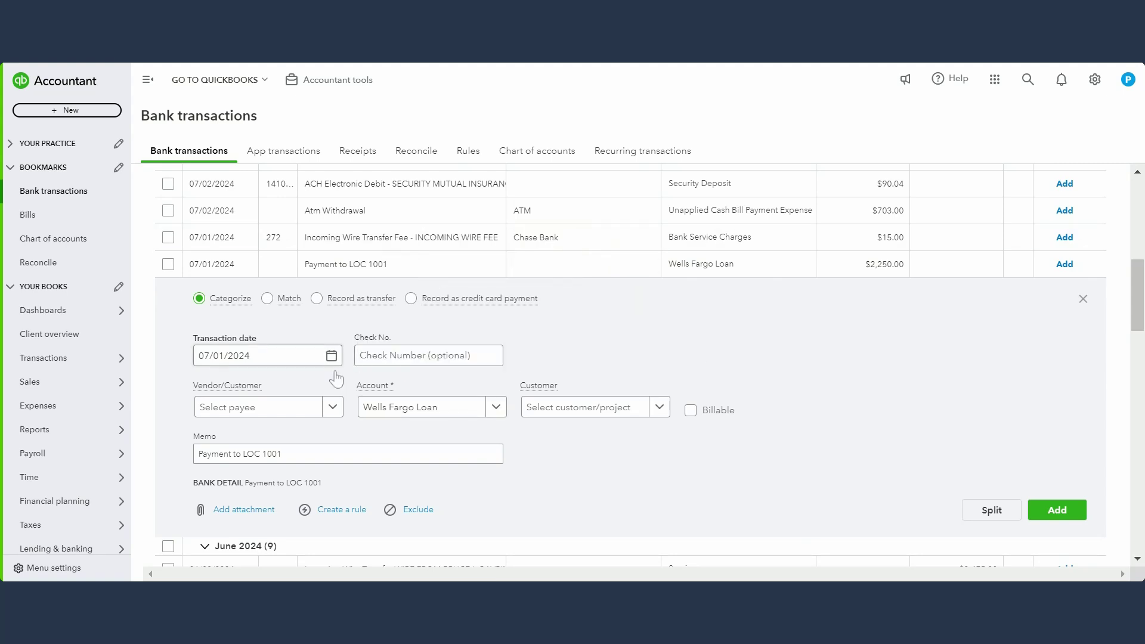
{"action": "left_click", "coordinate": [316, 300]}
{"action": "left_click", "coordinate": [288, 411]}
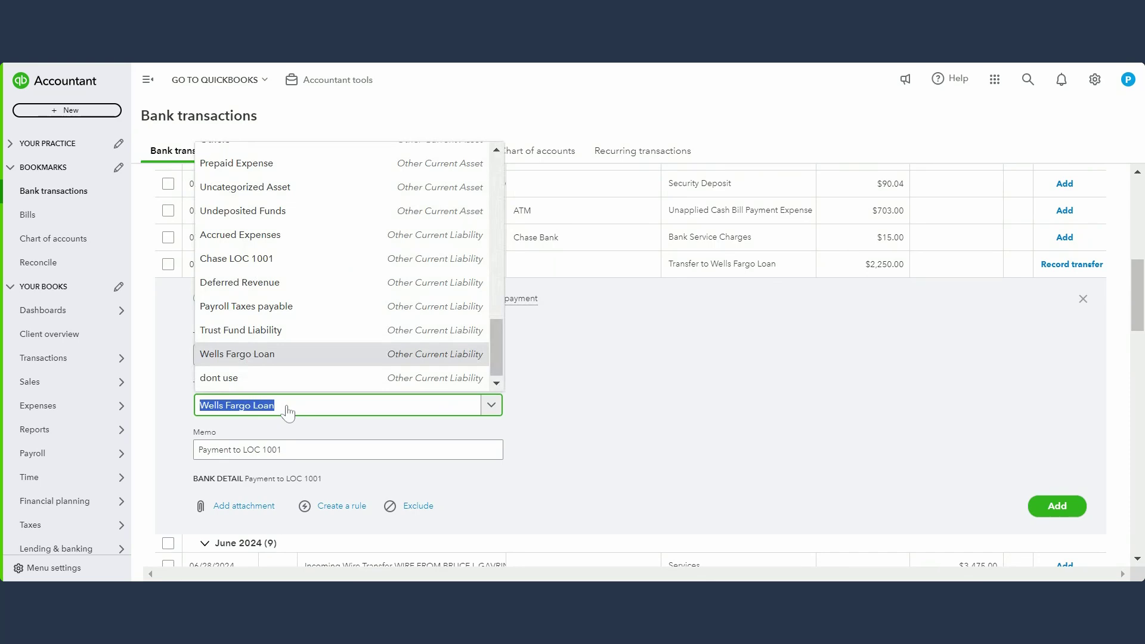
{"action": "type", "text": "loc"}
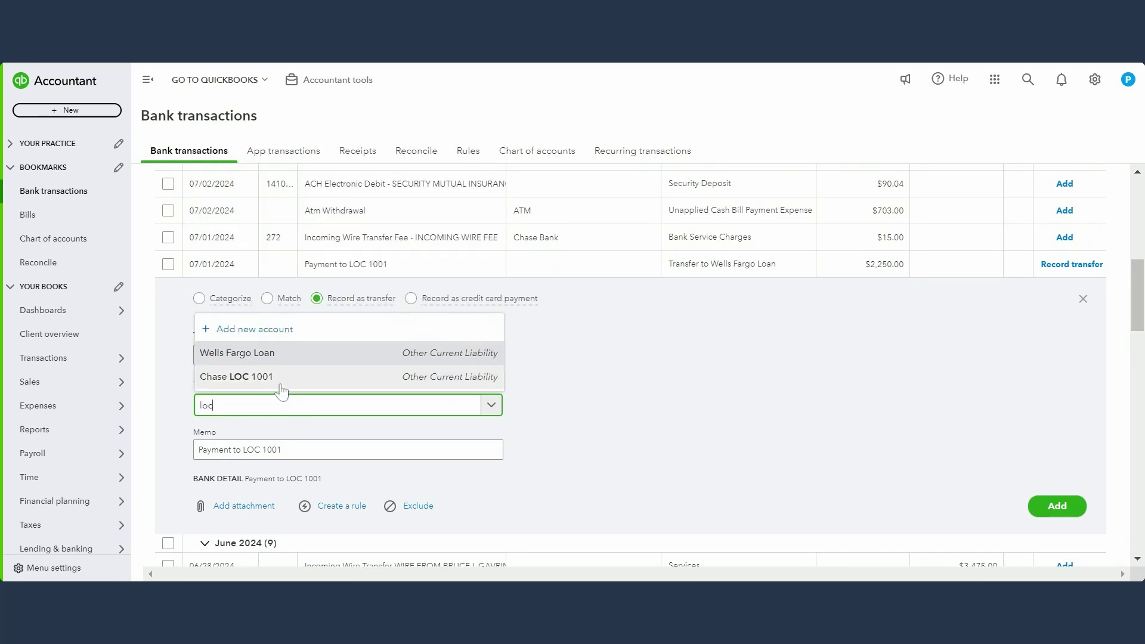
{"action": "key", "text": "Return"}
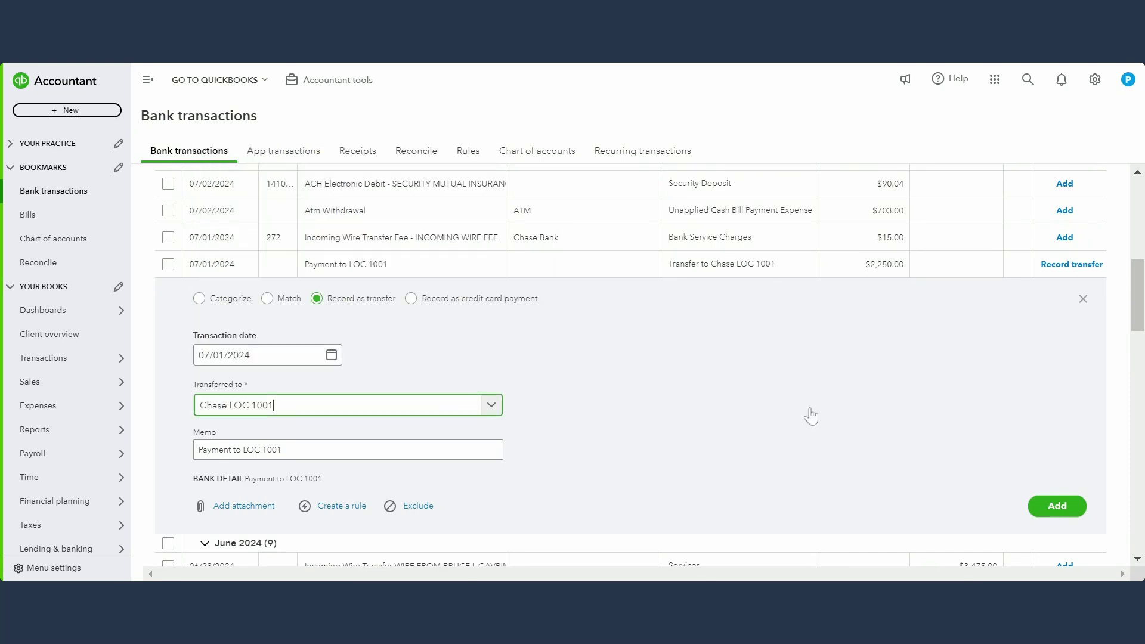
{"action": "left_click", "coordinate": [1057, 507]}
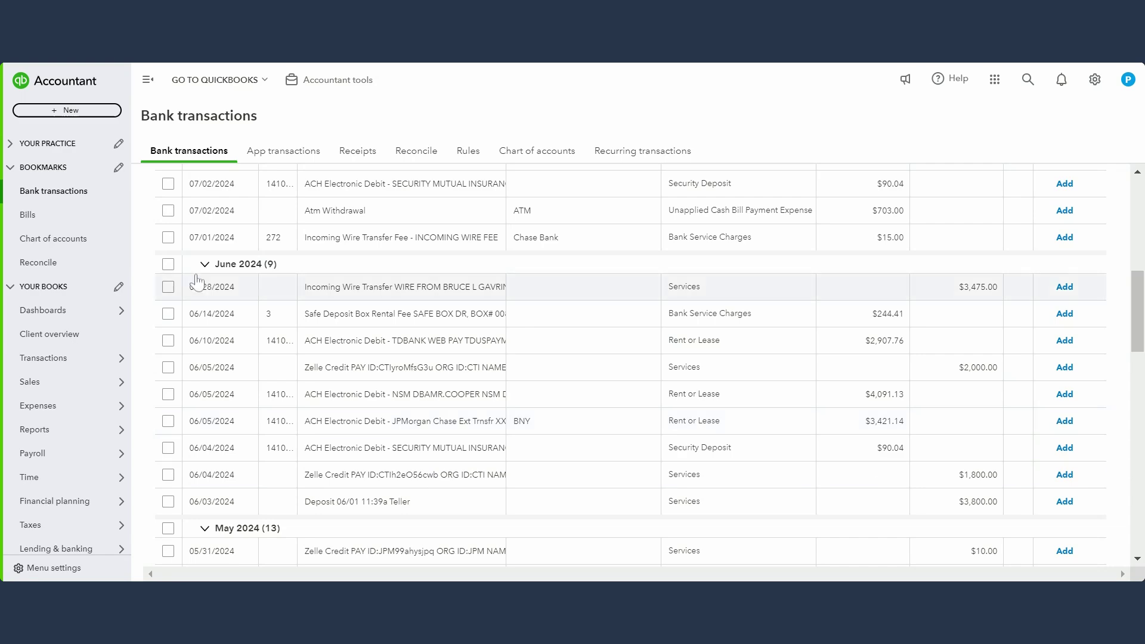
Step: Find the recent "Int Exp - LOC - June" journal entry and make a copy of it
{"action": "left_click", "coordinate": [1030, 94]}
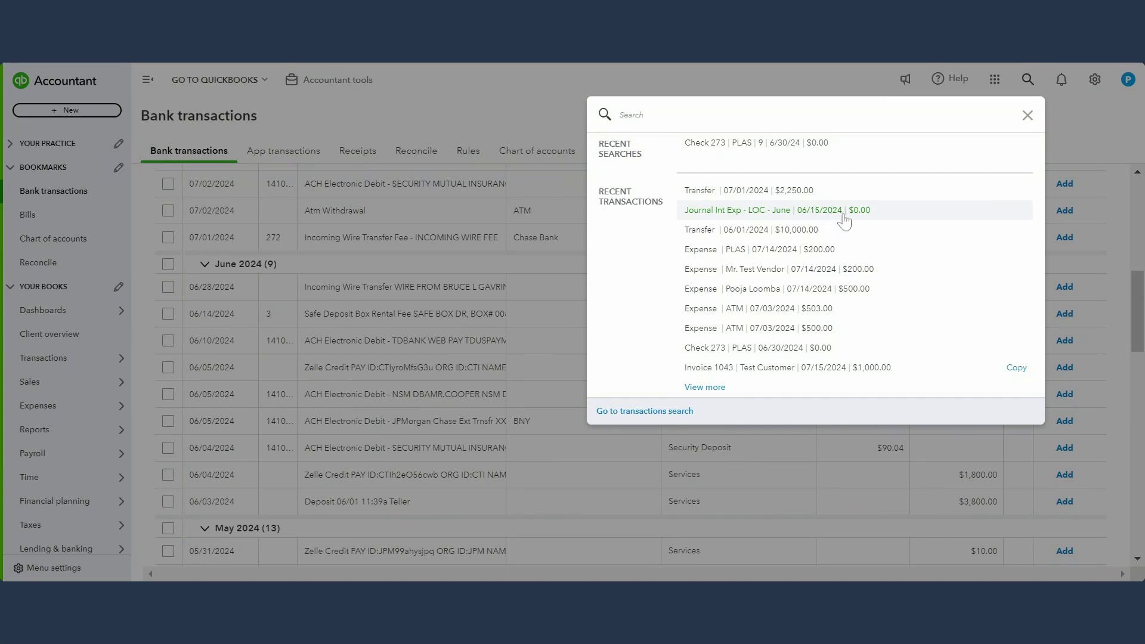
{"action": "left_click", "coordinate": [833, 219]}
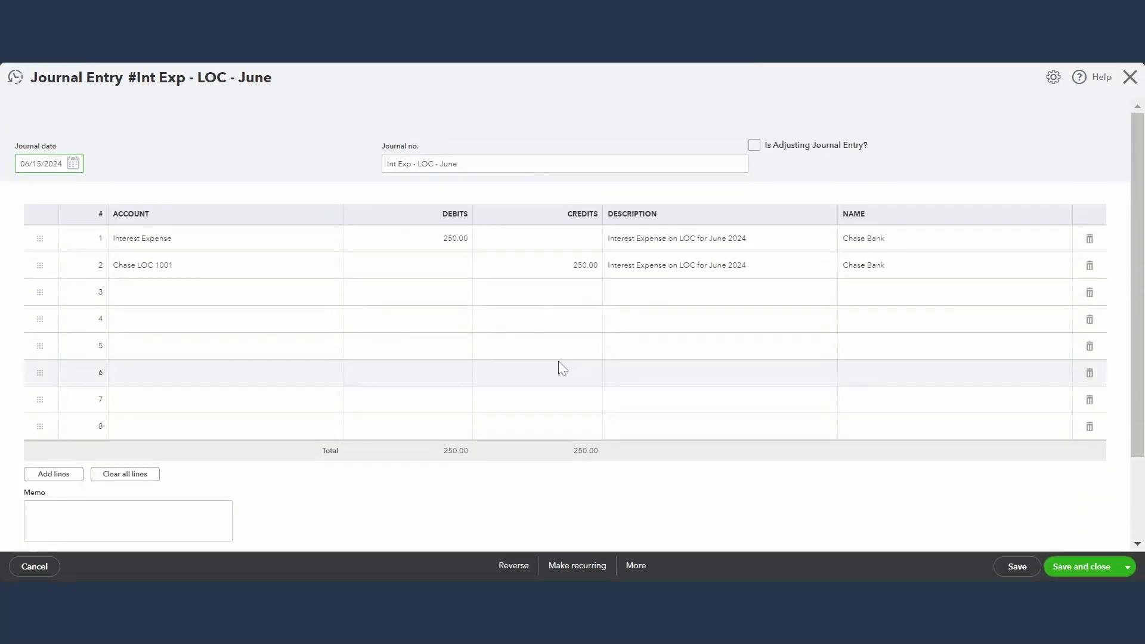
{"action": "left_click", "coordinate": [633, 567]}
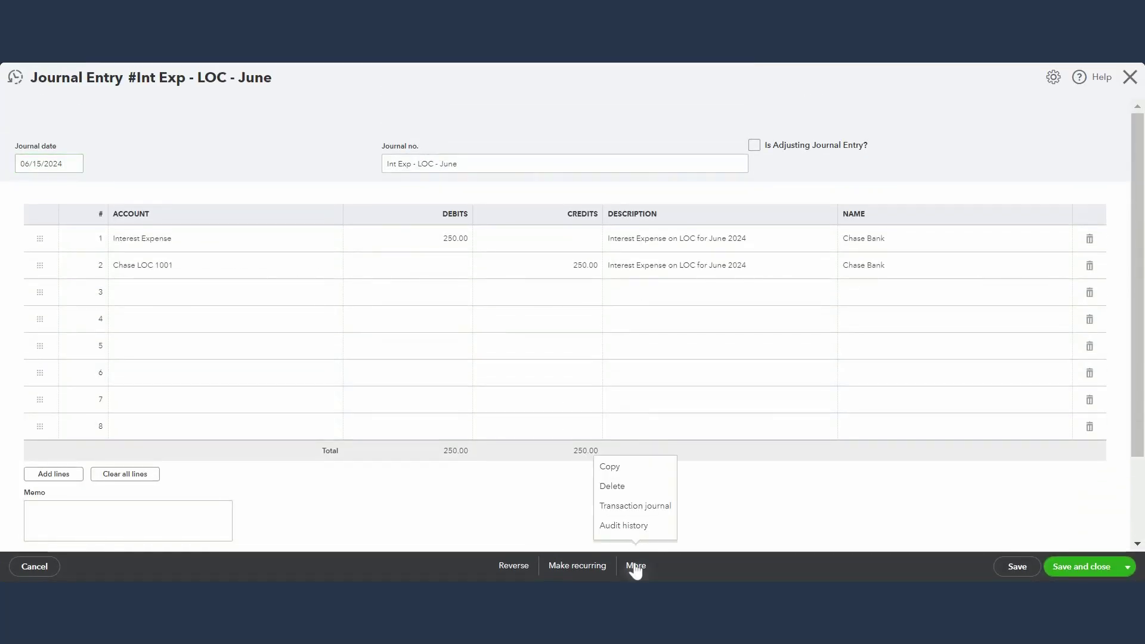
{"action": "left_click", "coordinate": [633, 476]}
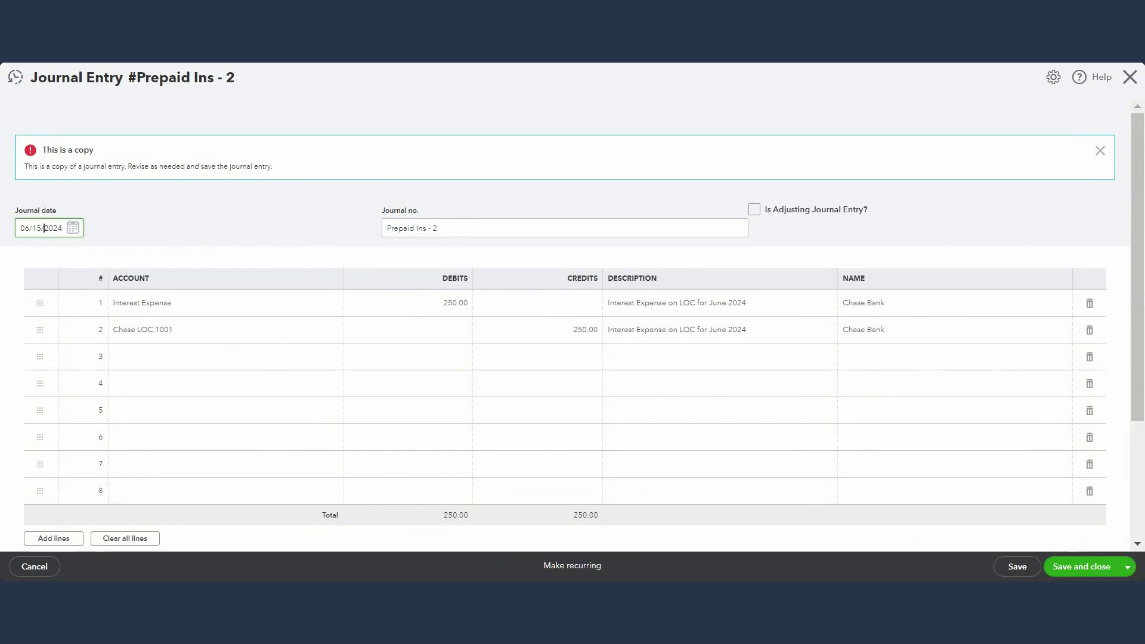
Step: Set the copied journal entry's date to 07/15/2024 and its journal number to "Int Exp - July"
{"action": "triple_click", "coordinate": [44, 227]}
{"action": "type", "text": "07015"}
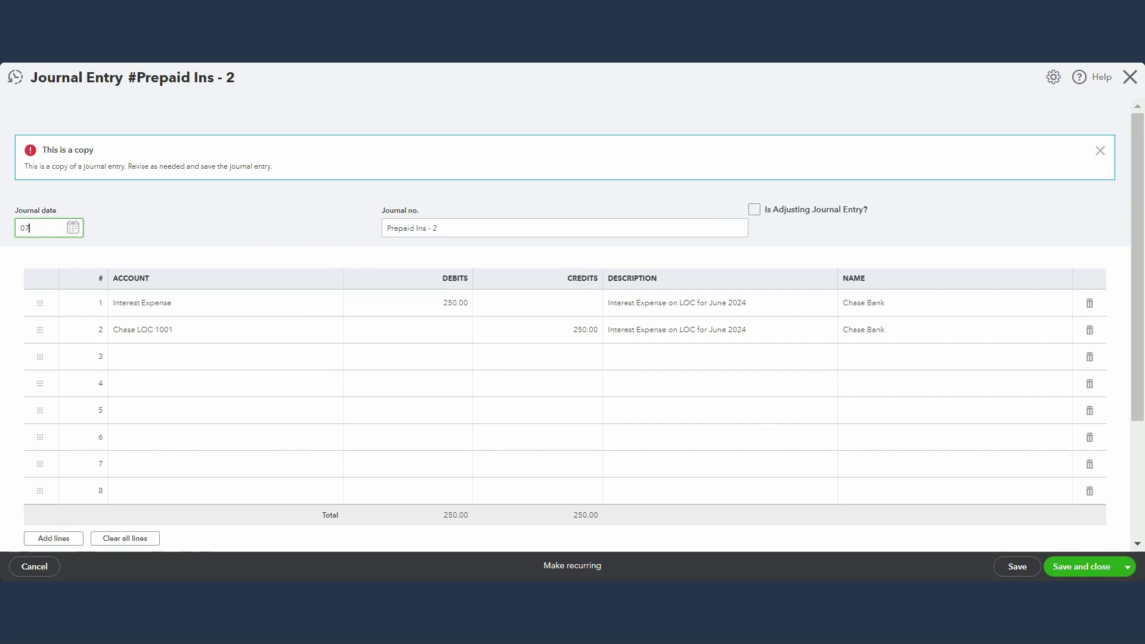
{"action": "key", "text": "Tab"}
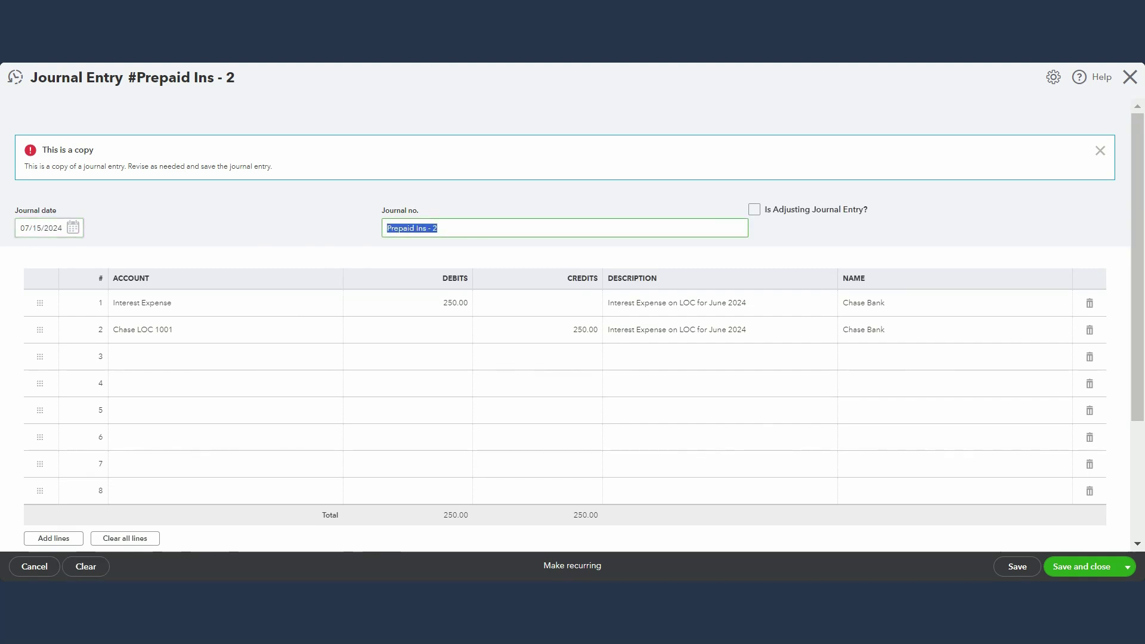
{"action": "key", "text": "BackSpace"}
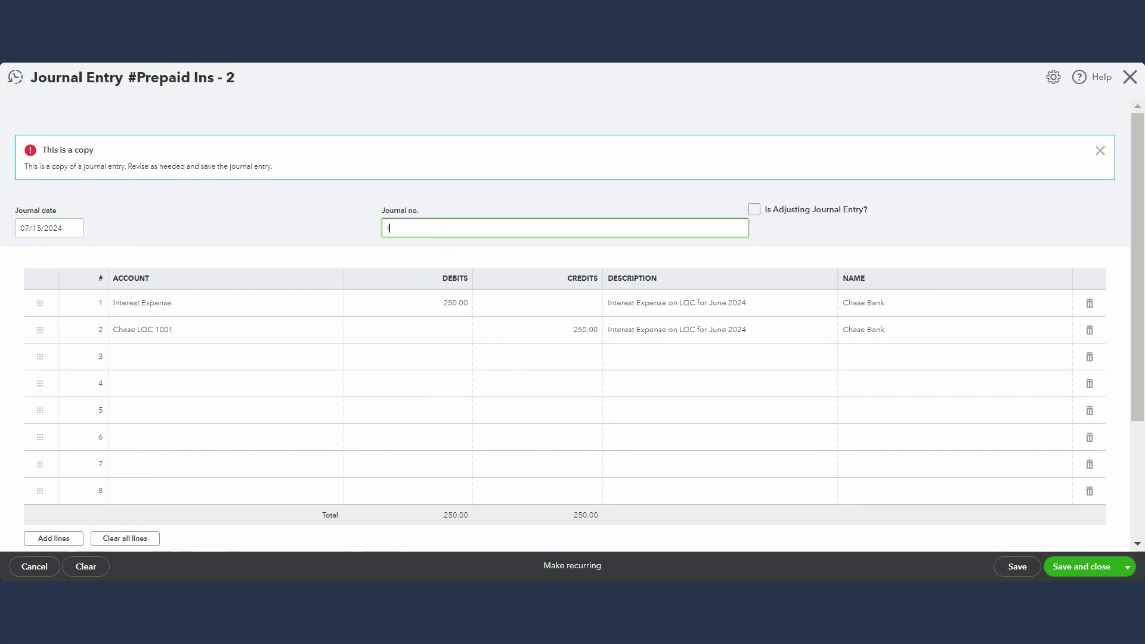
{"action": "type", "text": "12"}
{"action": "key", "text": "BackSpace"}
{"action": "key", "text": "BackSpace"}
{"action": "type", "text": "Int Exp - July"}
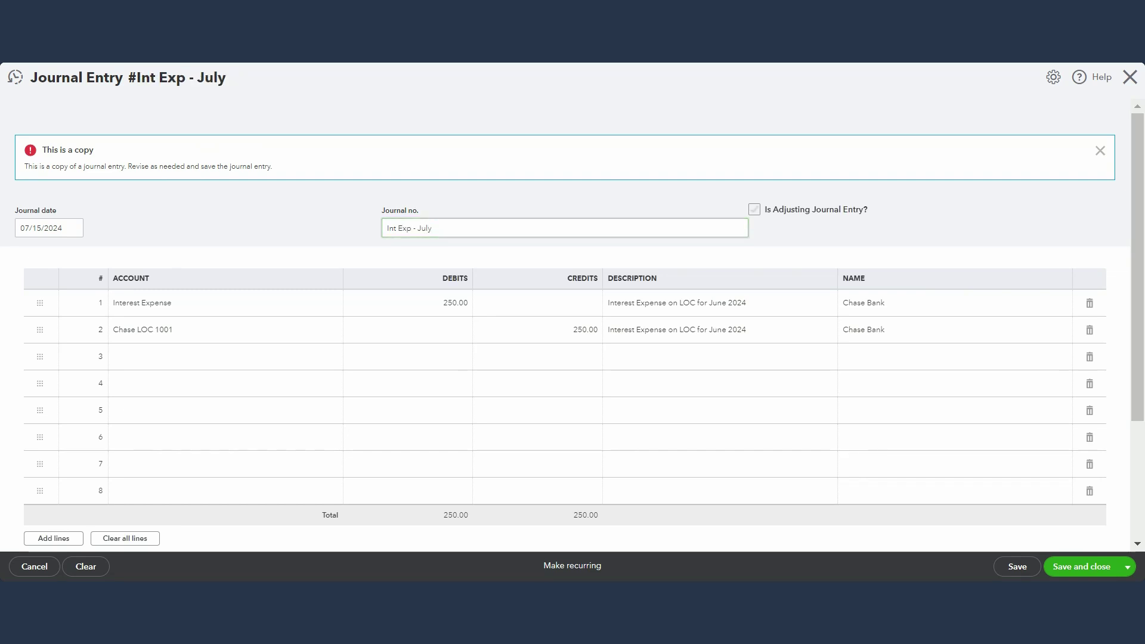
Step: Set the Interest Expense debit and the Chase LOC 1001 credit to 195.00
{"action": "left_click", "coordinate": [441, 306]}
{"action": "type", "text": "195"}
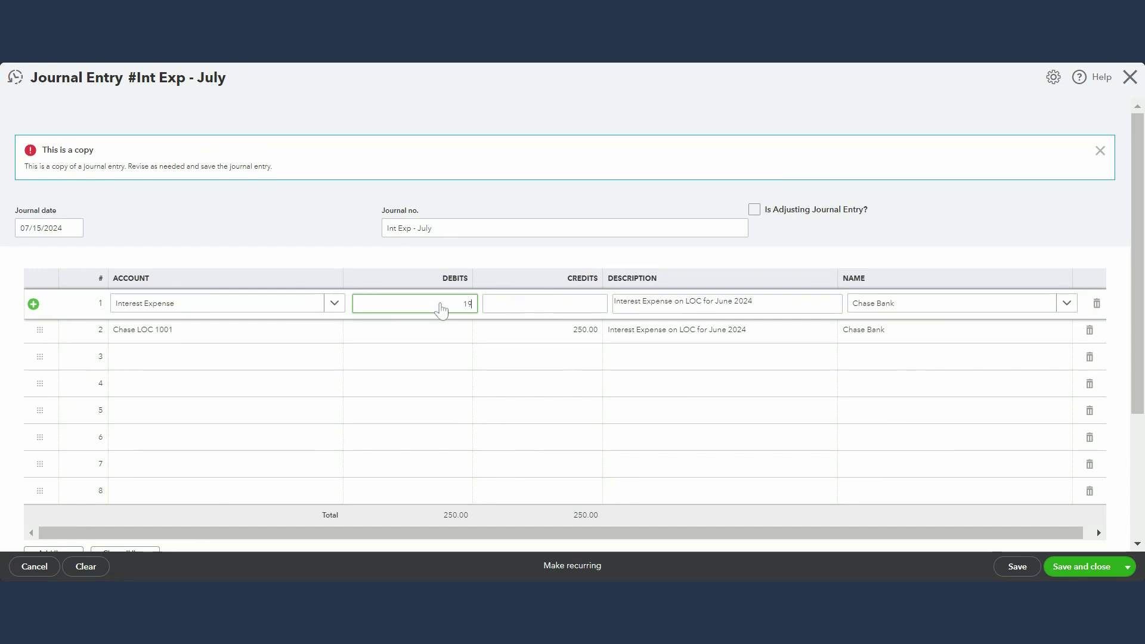
{"action": "key", "text": "Tab"}
{"action": "key", "text": "Tab"}
{"action": "key", "text": "Tab"}
{"action": "key", "text": "Tab"}
{"action": "key", "text": "Tab"}
{"action": "key", "text": "Tab"}
{"action": "type", "text": "195"}
{"action": "key", "text": "Tab"}
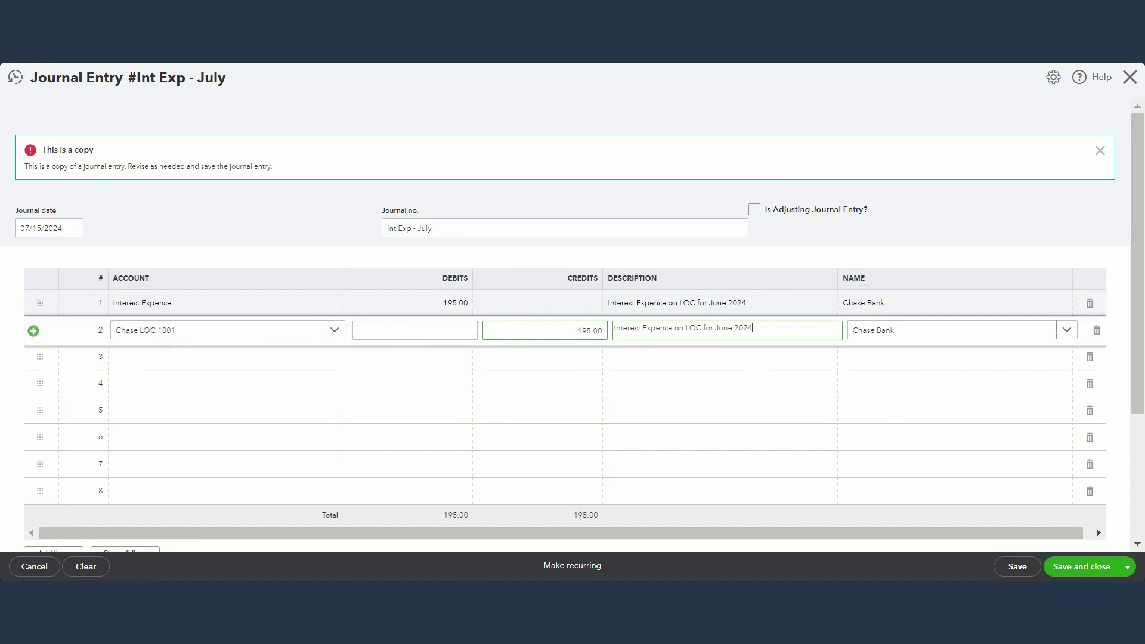
Step: Change both line descriptions to "Interest Expense on LOC for July 2024" and save and close the journal entry
{"action": "left_click", "coordinate": [723, 303]}
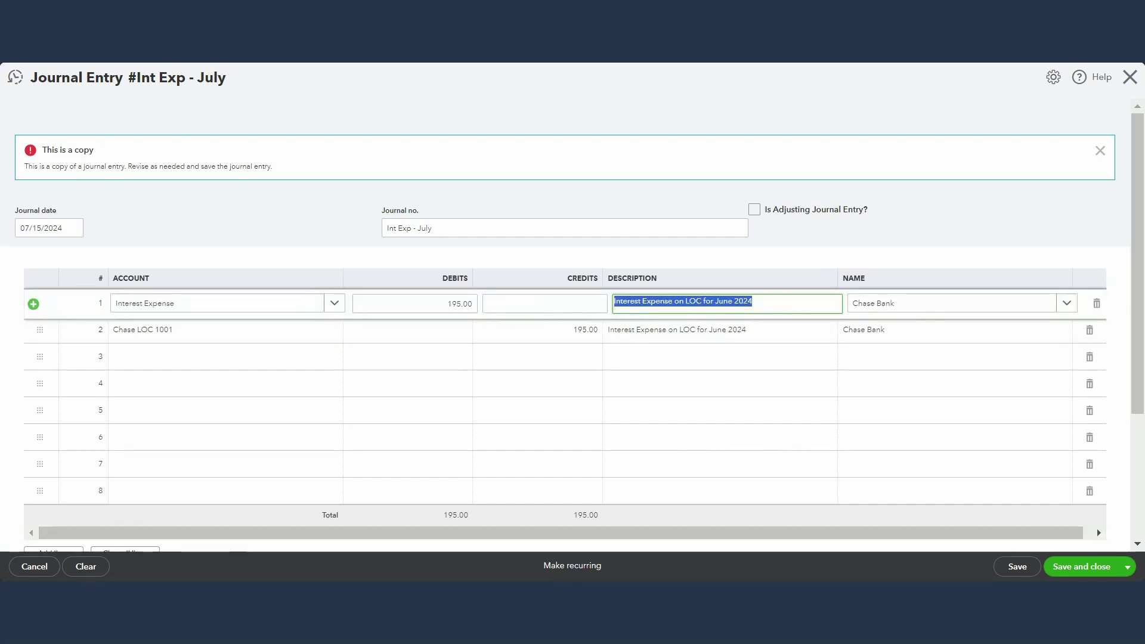
{"action": "left_click", "coordinate": [723, 301]}
{"action": "key", "text": "BackSpace"}
{"action": "key", "text": "BackSpace"}
{"action": "type", "text": "l"}
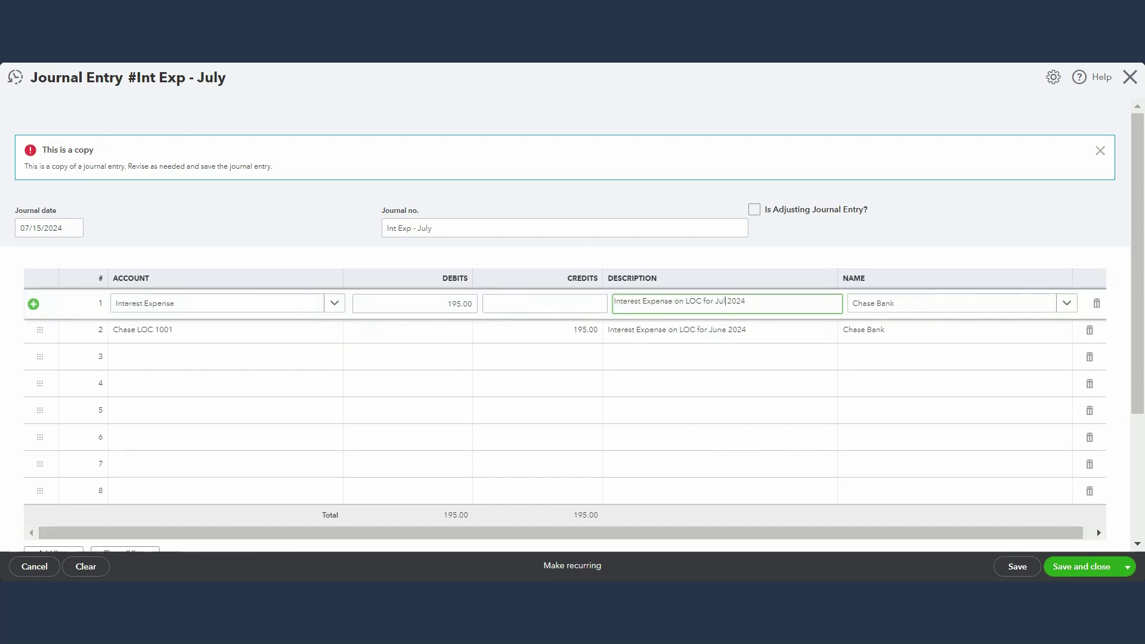
{"action": "type", "text": "y"}
{"action": "key", "text": "ctrl+a"}
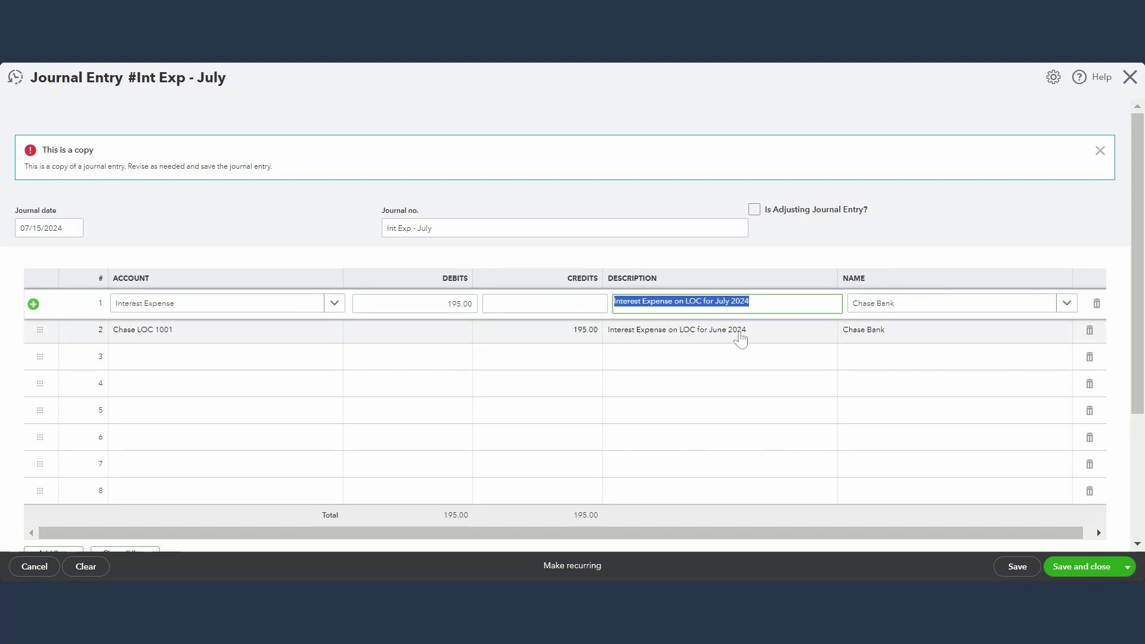
{"action": "left_click", "coordinate": [740, 331]}
{"action": "key", "text": "ctrl+v"}
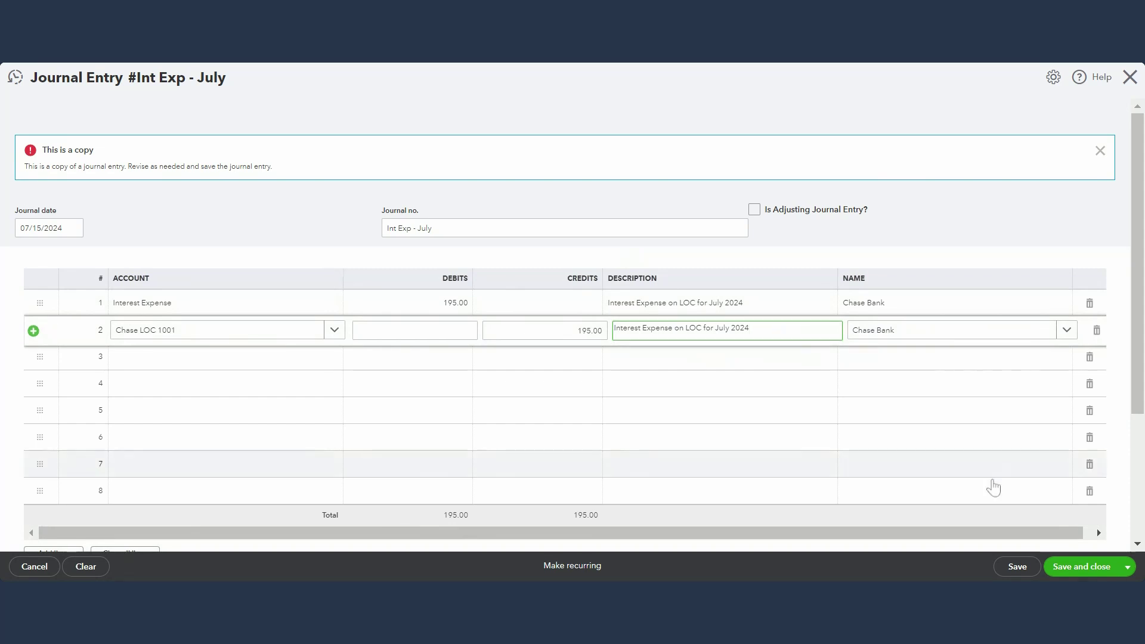
{"action": "left_click", "coordinate": [1079, 567]}
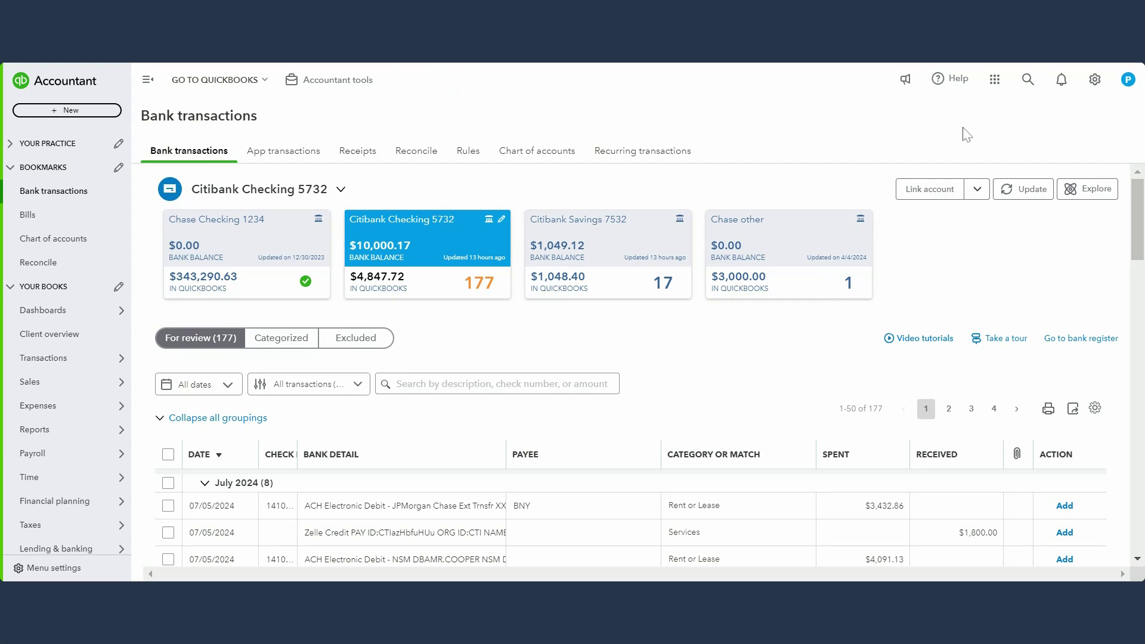
Step: Start reconciling Chase LOC 1001 with an ending balance of 8,195.00 and an ending date of 07/15/2024
{"action": "left_click", "coordinate": [1090, 98]}
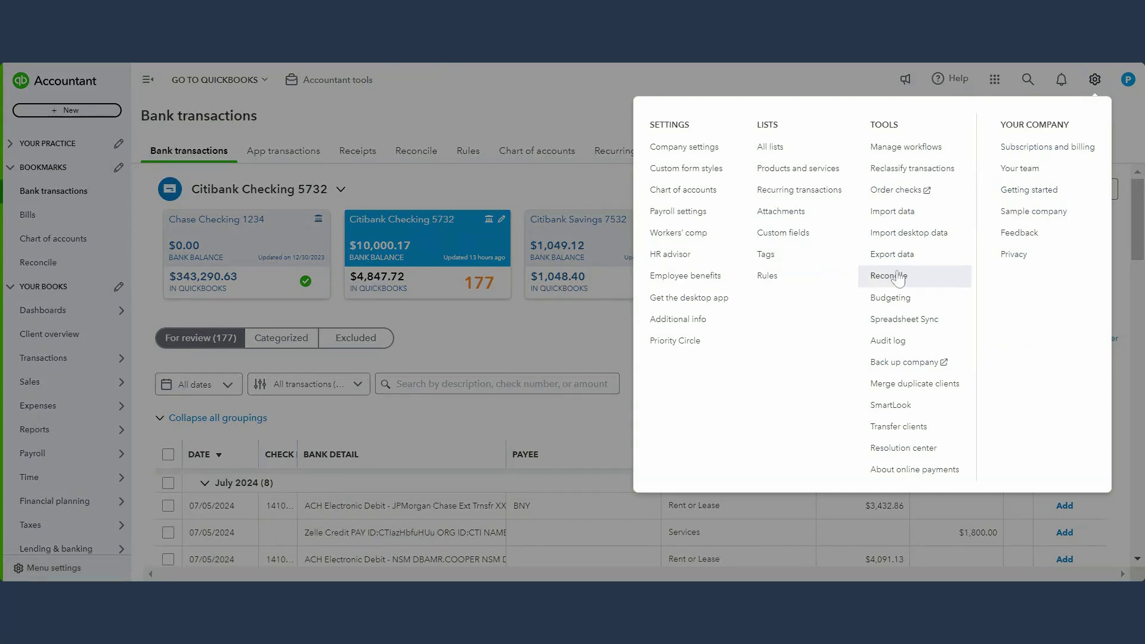
{"action": "left_click", "coordinate": [899, 280]}
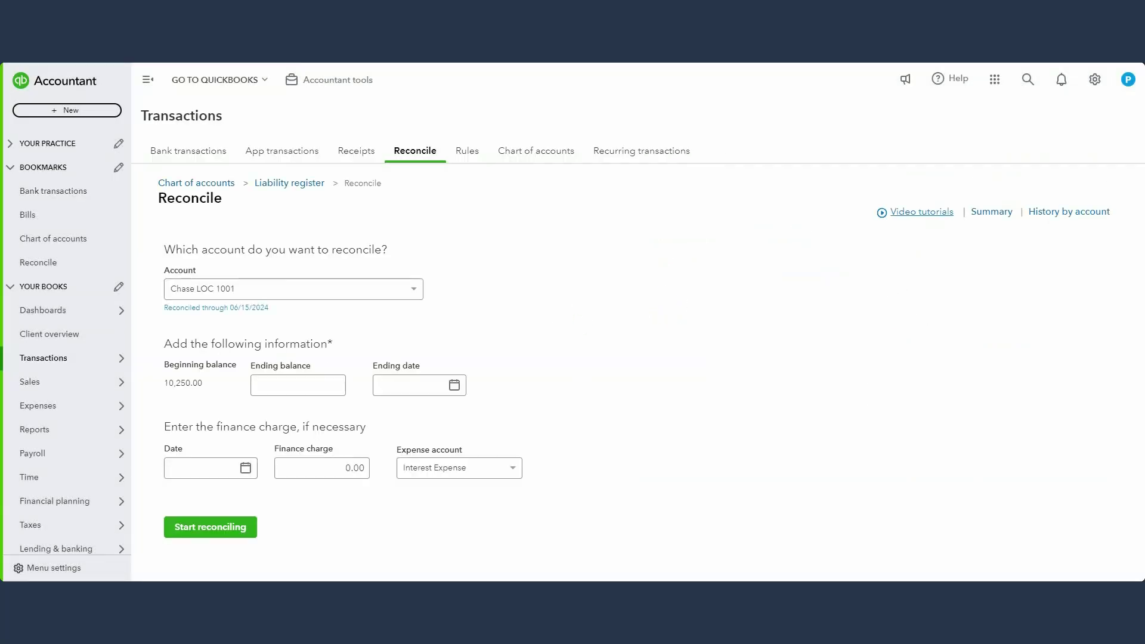
{"action": "left_click", "coordinate": [340, 384]}
{"action": "type", "text": "8195"}
{"action": "key", "text": "Tab"}
{"action": "type", "text": "07/15"}
{"action": "key", "text": "Tab"}
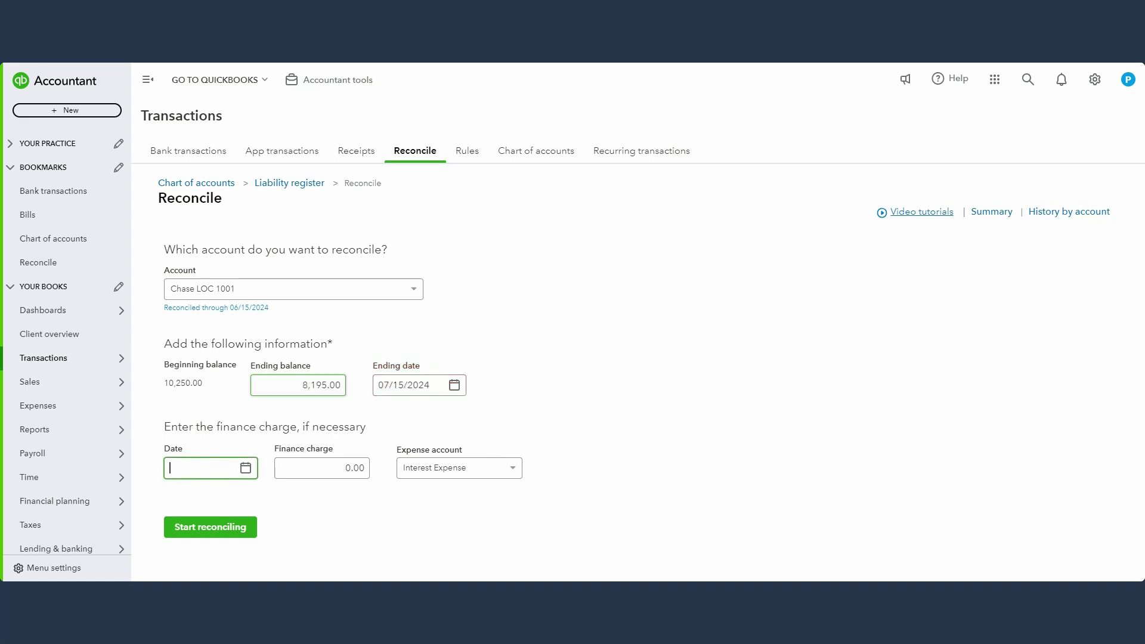
{"action": "left_click", "coordinate": [213, 528]}
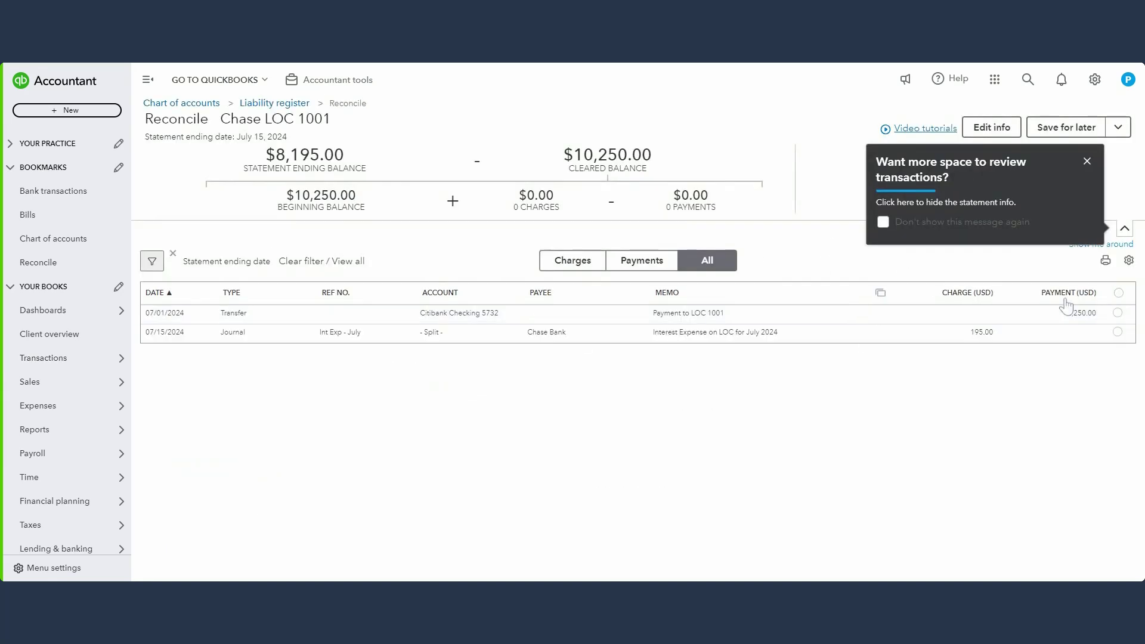
Step: Mark the 07/01/2024 payment transfer and the July interest journal as cleared, and finish the reconciliation
{"action": "left_click", "coordinate": [1116, 314]}
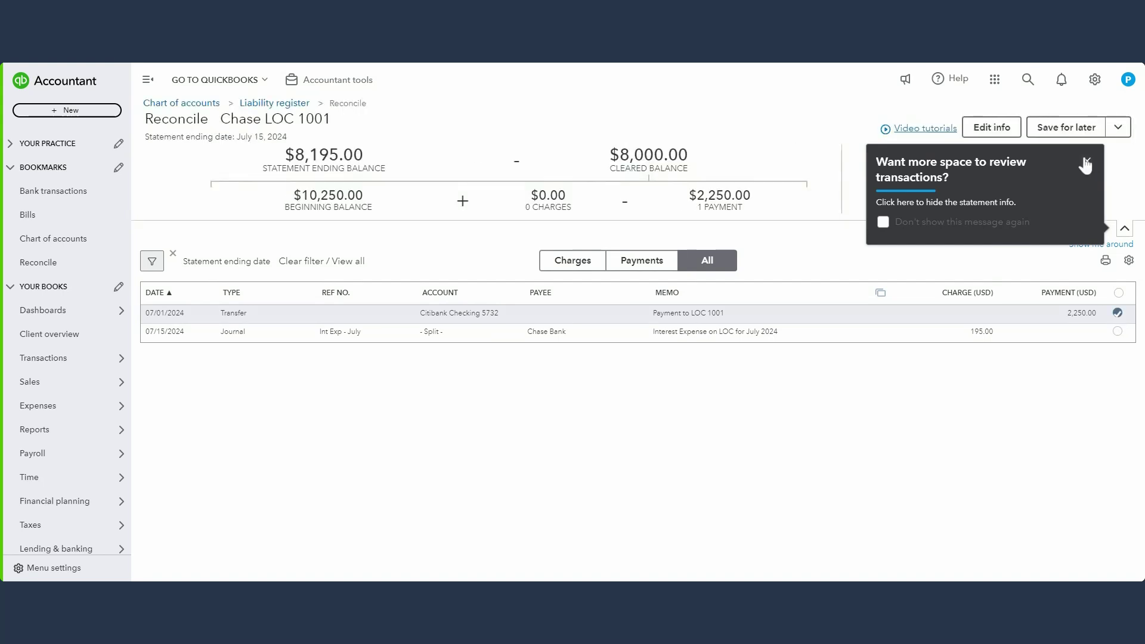
{"action": "left_click", "coordinate": [1117, 331]}
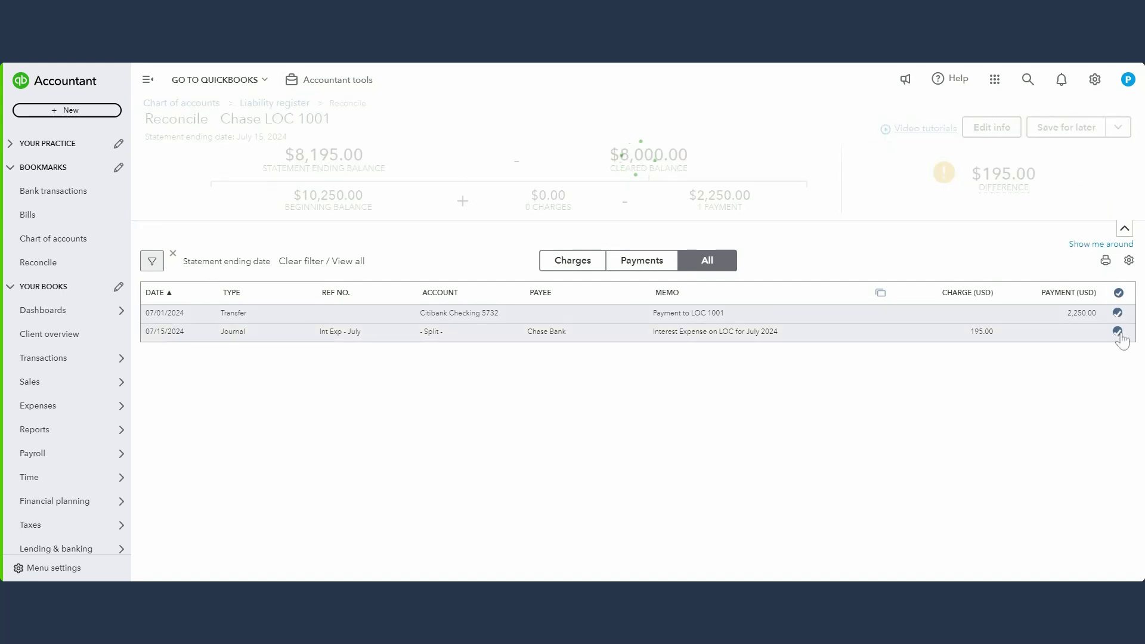
{"action": "left_click", "coordinate": [1057, 128]}
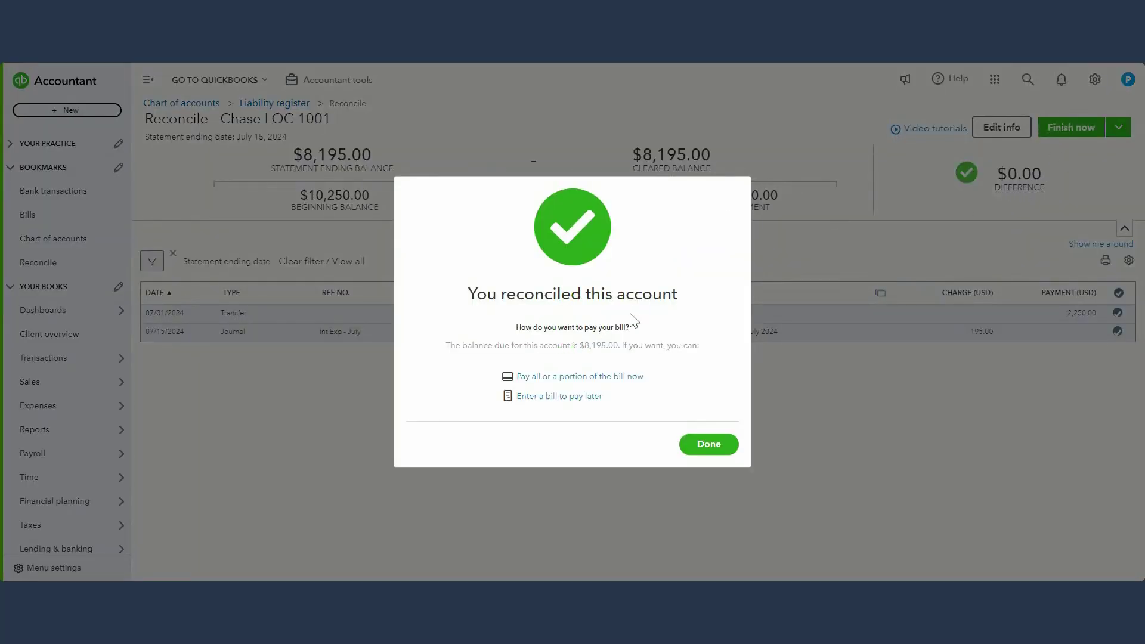
{"action": "left_click", "coordinate": [708, 448]}
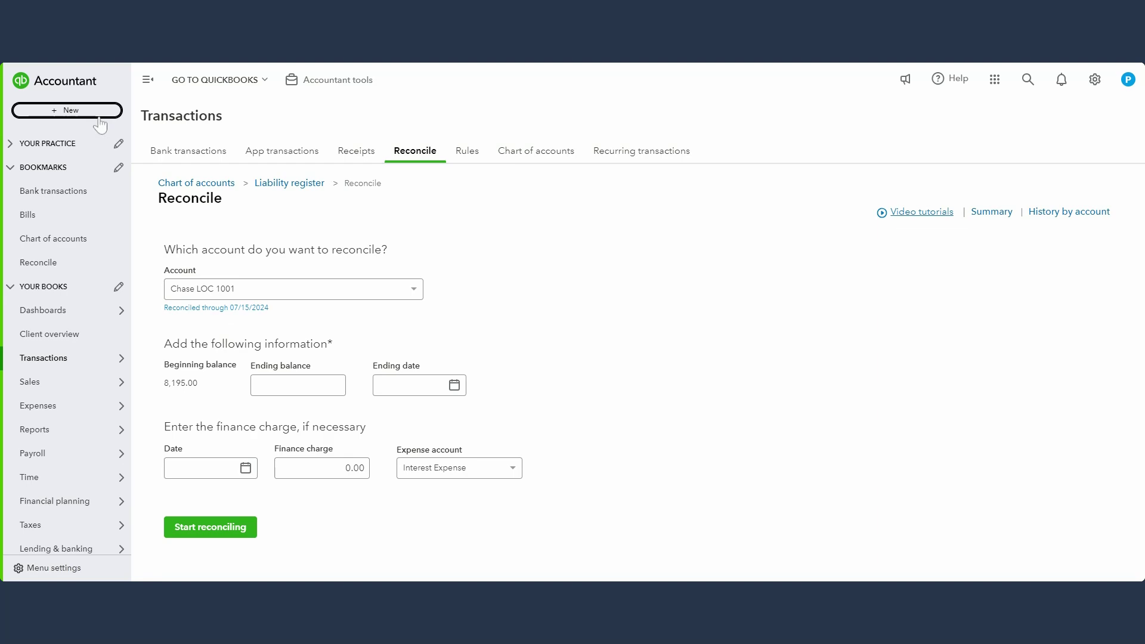
Step: Fill in a new transfer of $10,000.00 from Chase LOC 1001 to Citibank Checking 5732
{"action": "left_click", "coordinate": [77, 113]}
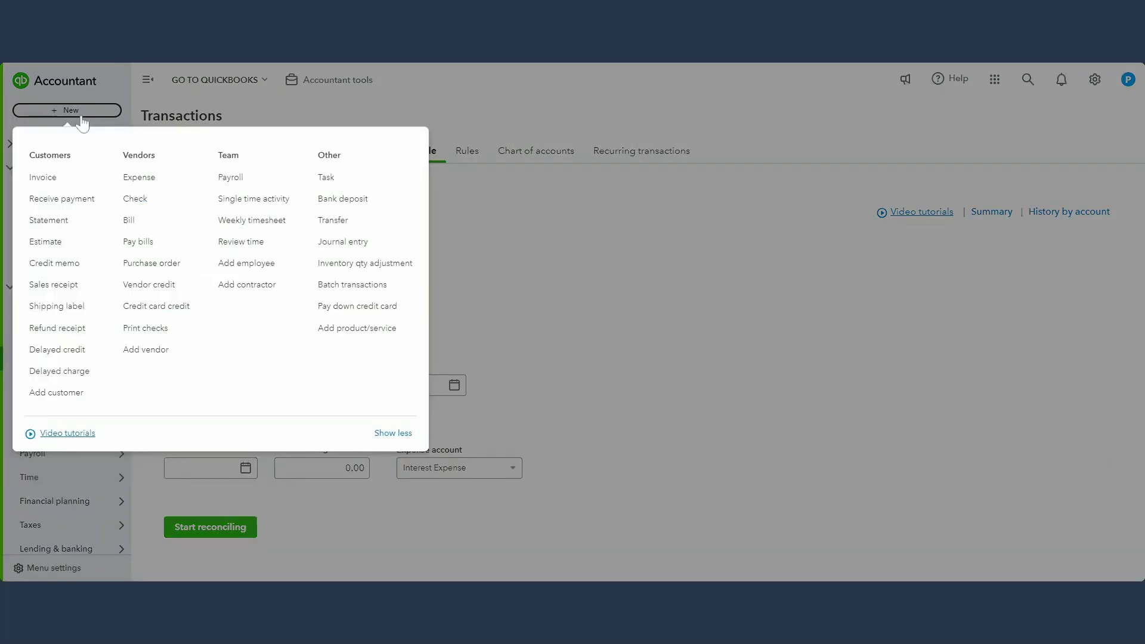
{"action": "left_click", "coordinate": [348, 223]}
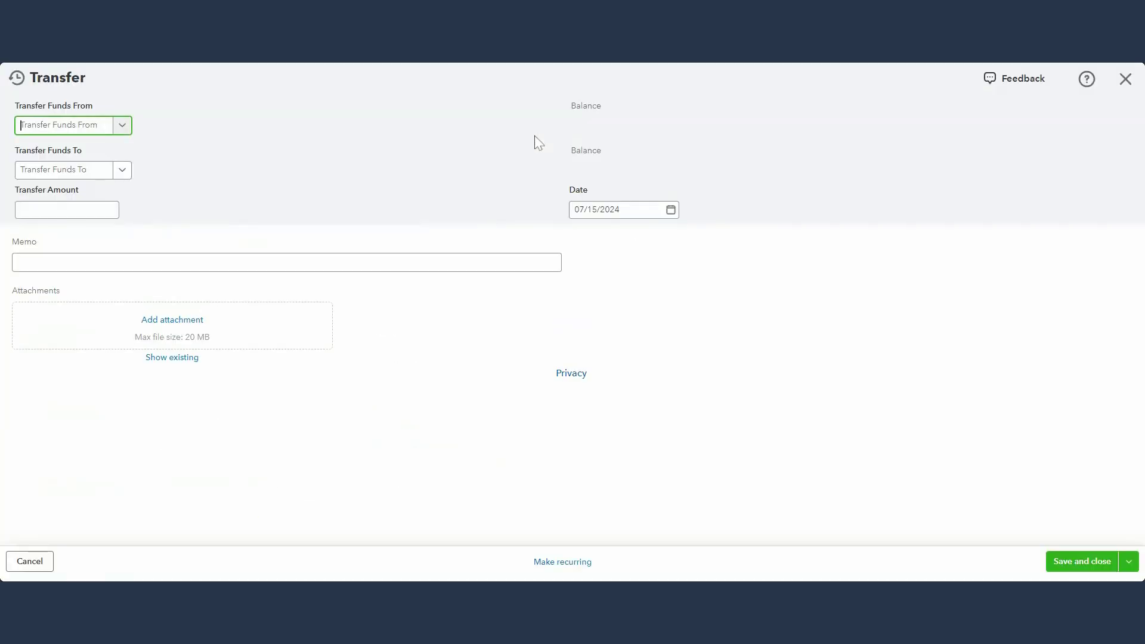
{"action": "left_click", "coordinate": [125, 130]}
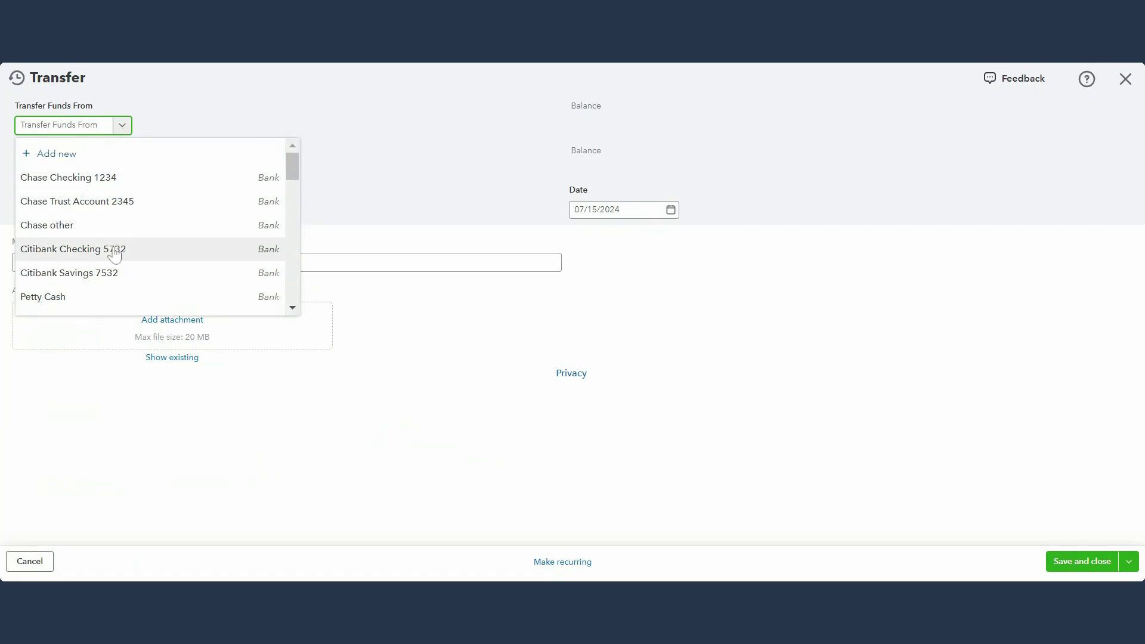
{"action": "scroll", "coordinate": [105, 287], "scroll_direction": "down", "scroll_amount": 1}
{"action": "scroll", "coordinate": [105, 287], "scroll_direction": "down", "scroll_amount": 5}
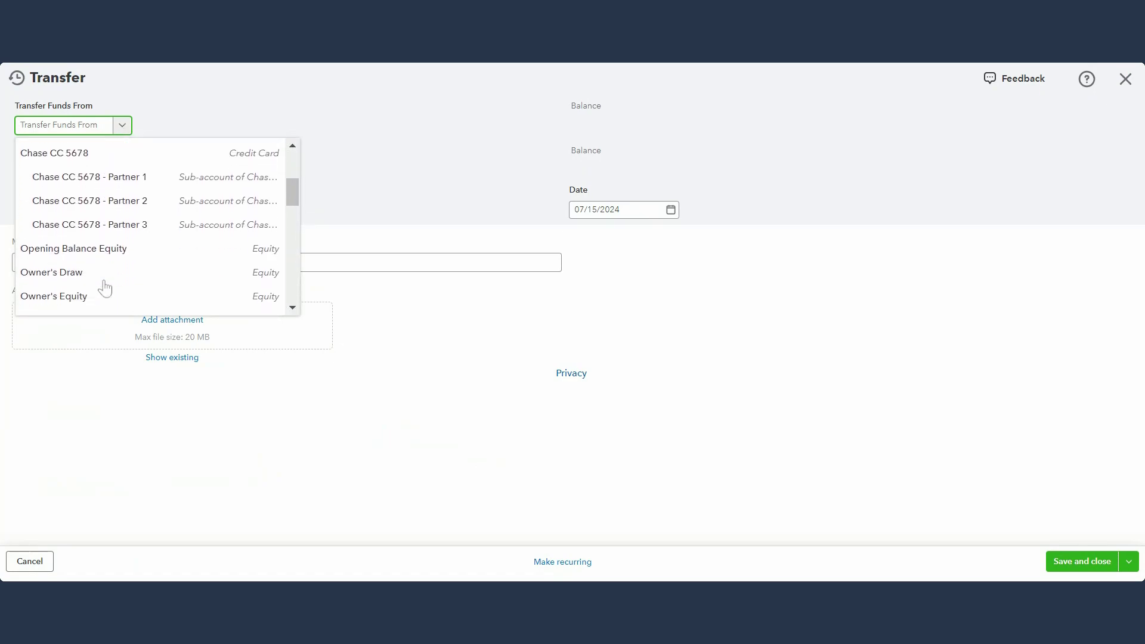
{"action": "scroll", "coordinate": [104, 286], "scroll_direction": "down", "scroll_amount": 6}
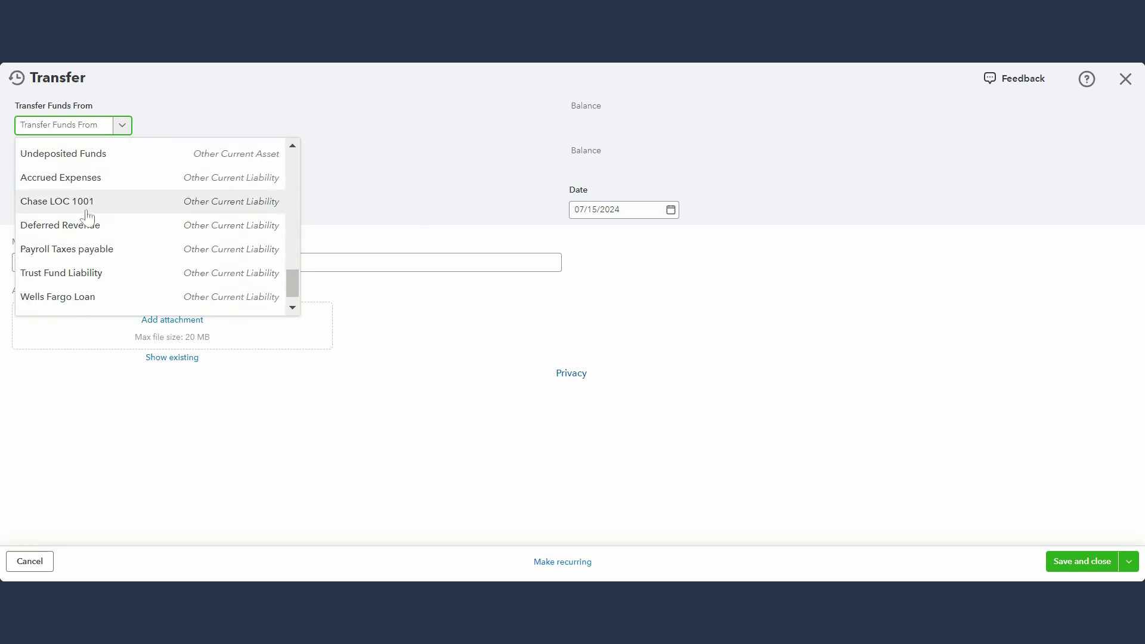
{"action": "left_click", "coordinate": [86, 203]}
{"action": "left_click", "coordinate": [121, 171]}
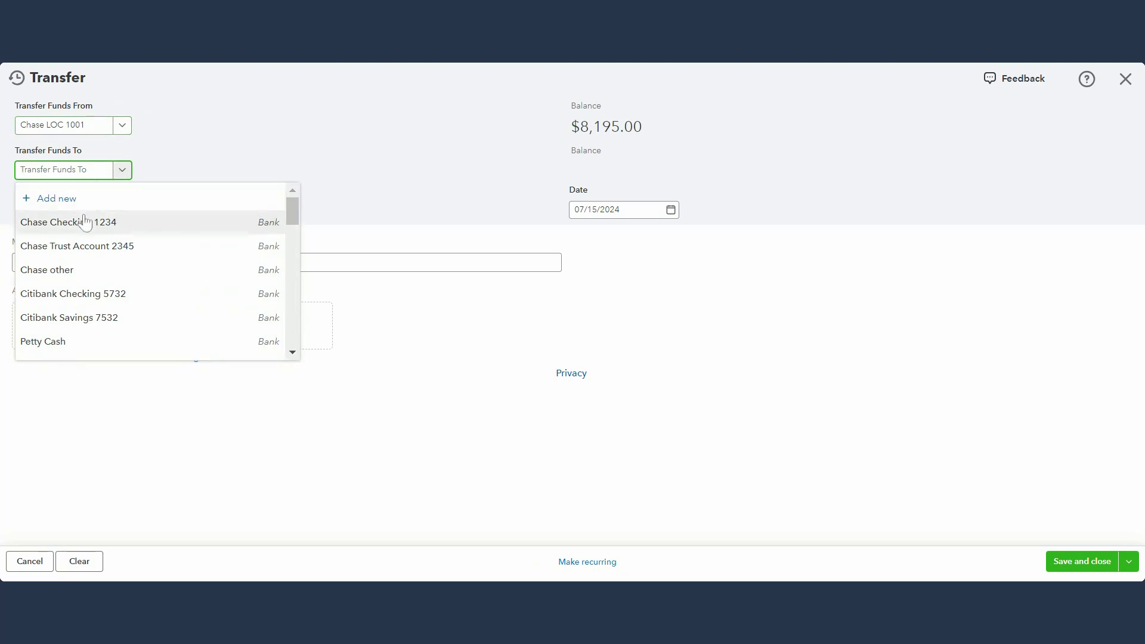
{"action": "left_click", "coordinate": [114, 294]}
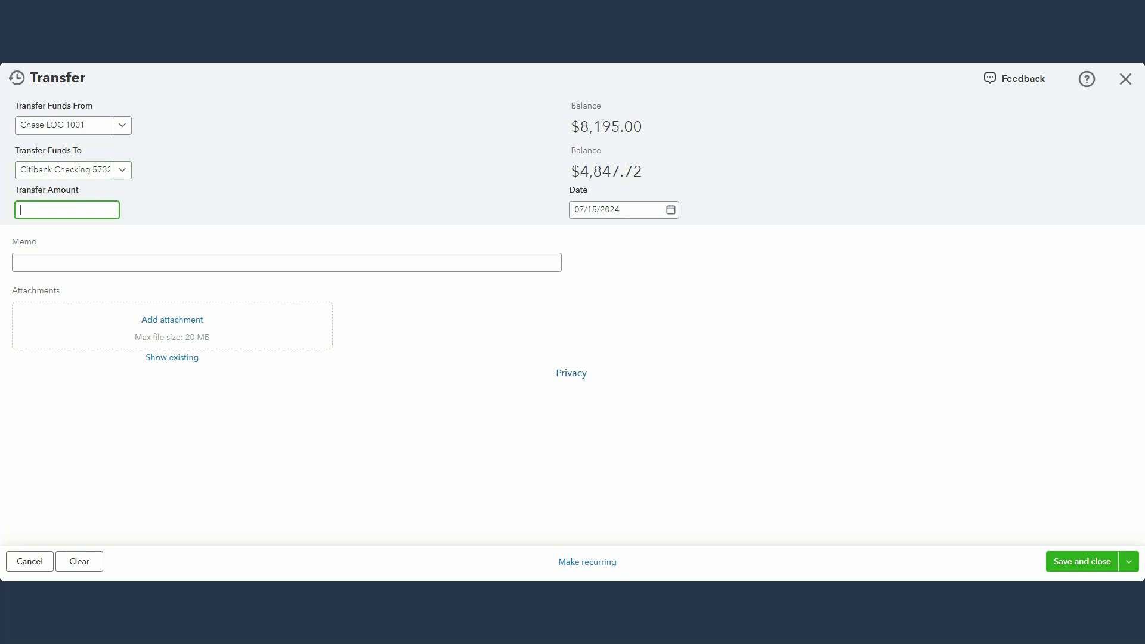
{"action": "type", "text": "10000"}
{"action": "key", "text": "Tab"}
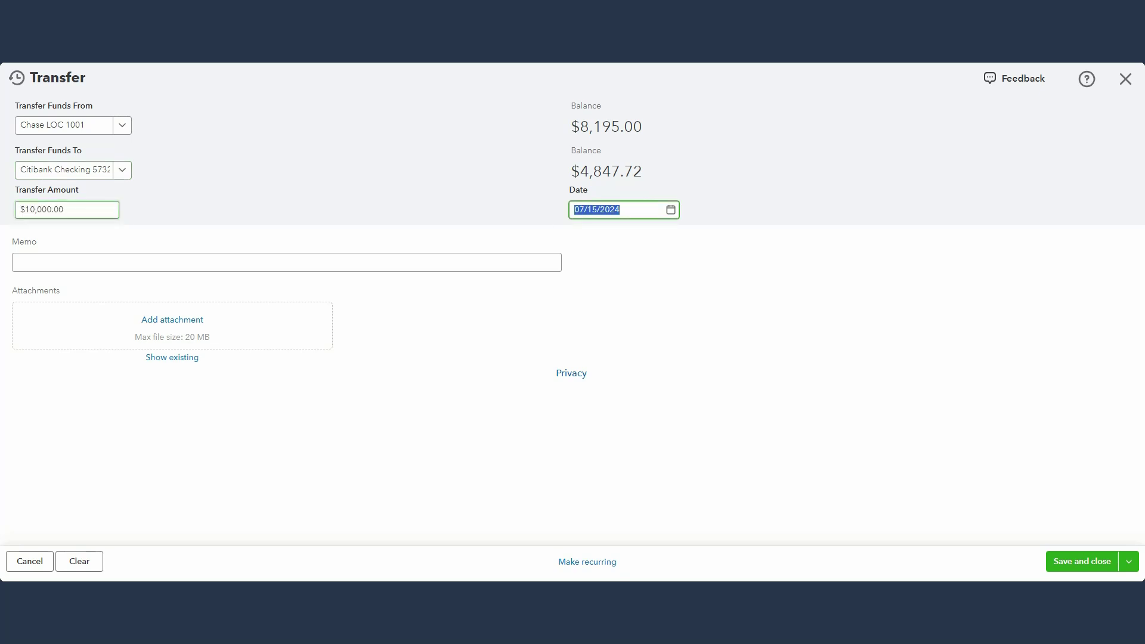
{"action": "left_click", "coordinate": [377, 260]}
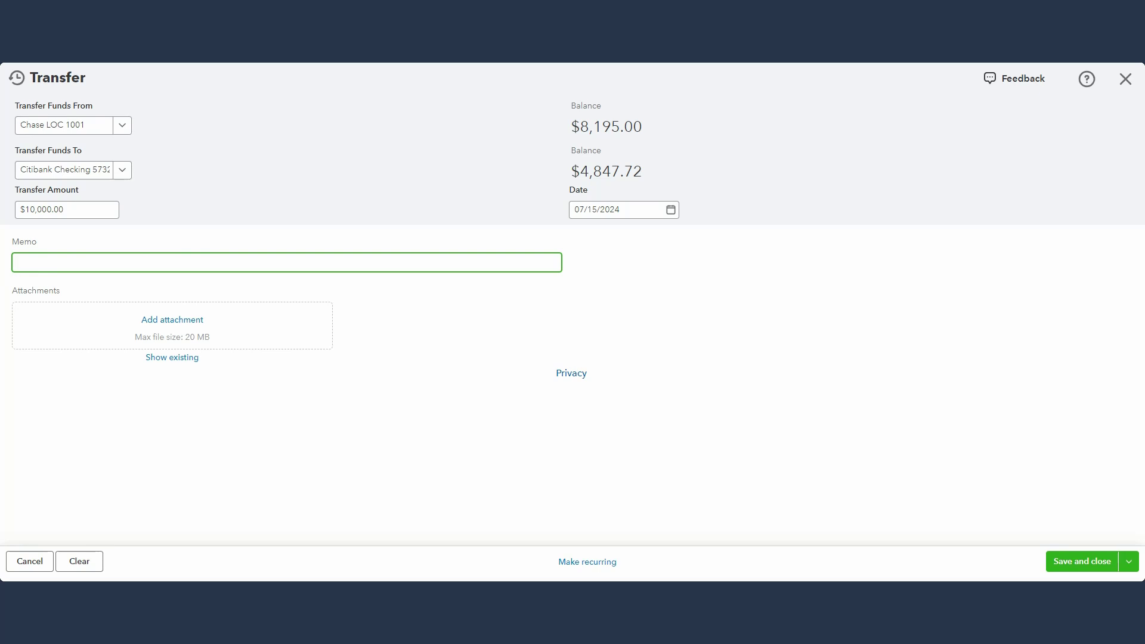
Step: Change the transfer to move 2,250 from Citibank Checking 5732 to Chase LOC 1001
{"action": "left_click", "coordinate": [122, 126]}
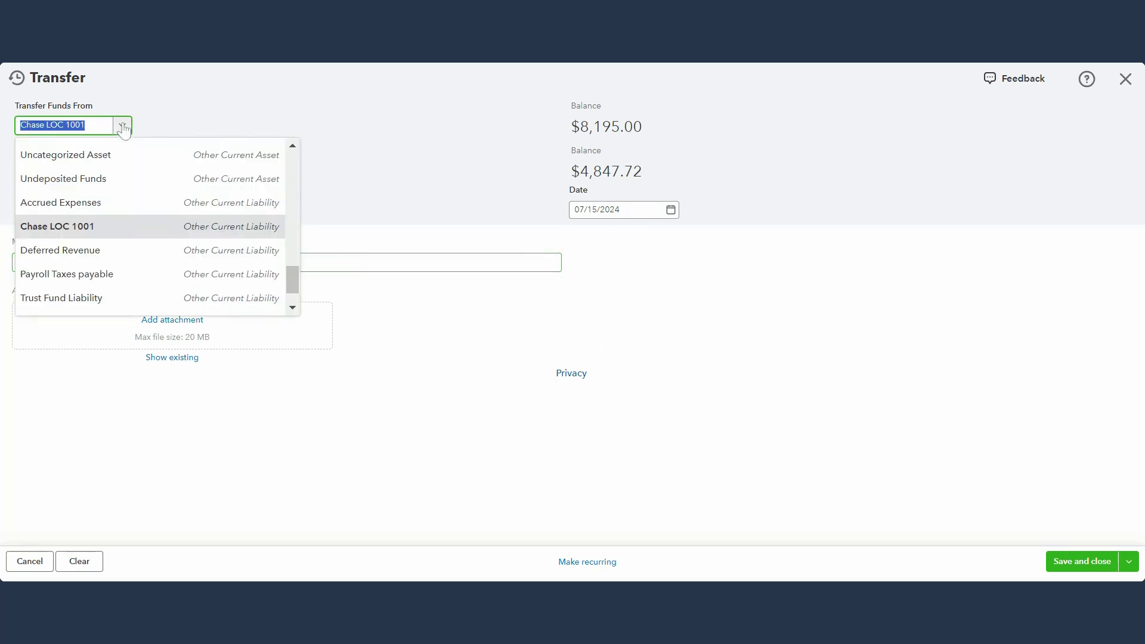
{"action": "scroll", "coordinate": [84, 241], "scroll_direction": "up", "scroll_amount": 12}
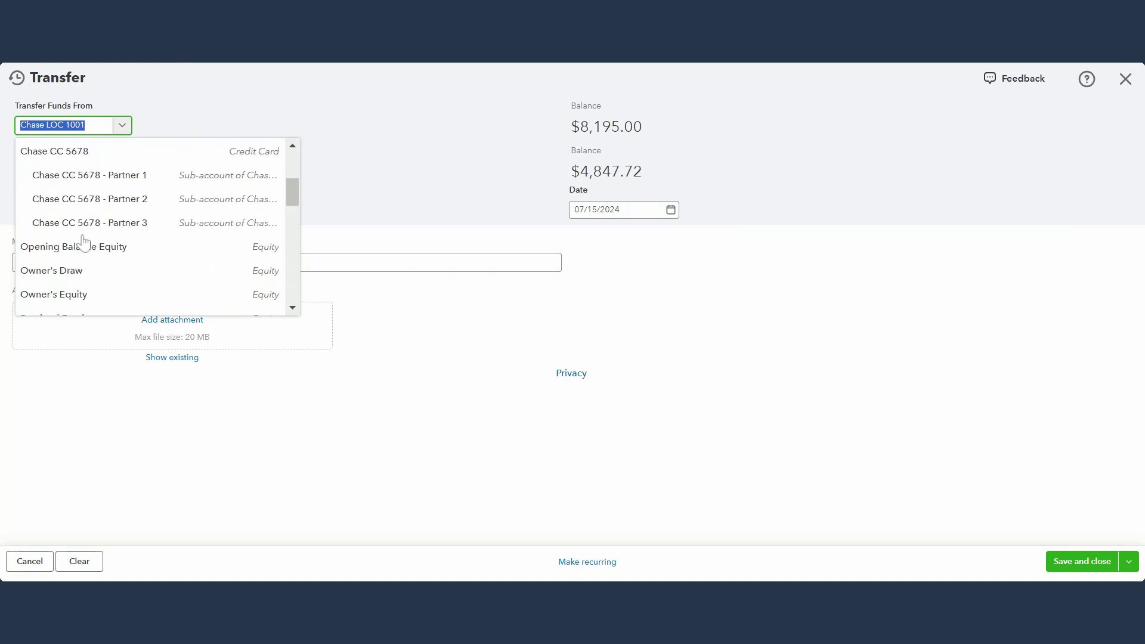
{"action": "left_click", "coordinate": [90, 256]}
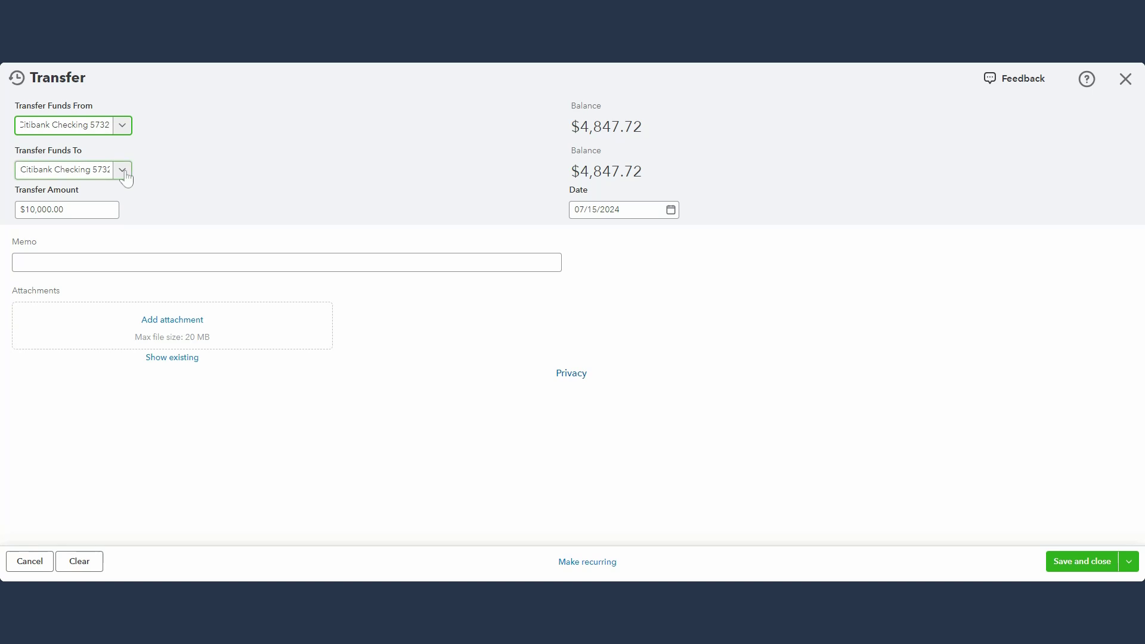
{"action": "left_click", "coordinate": [123, 170]}
{"action": "scroll", "coordinate": [138, 297], "scroll_direction": "down", "scroll_amount": 12}
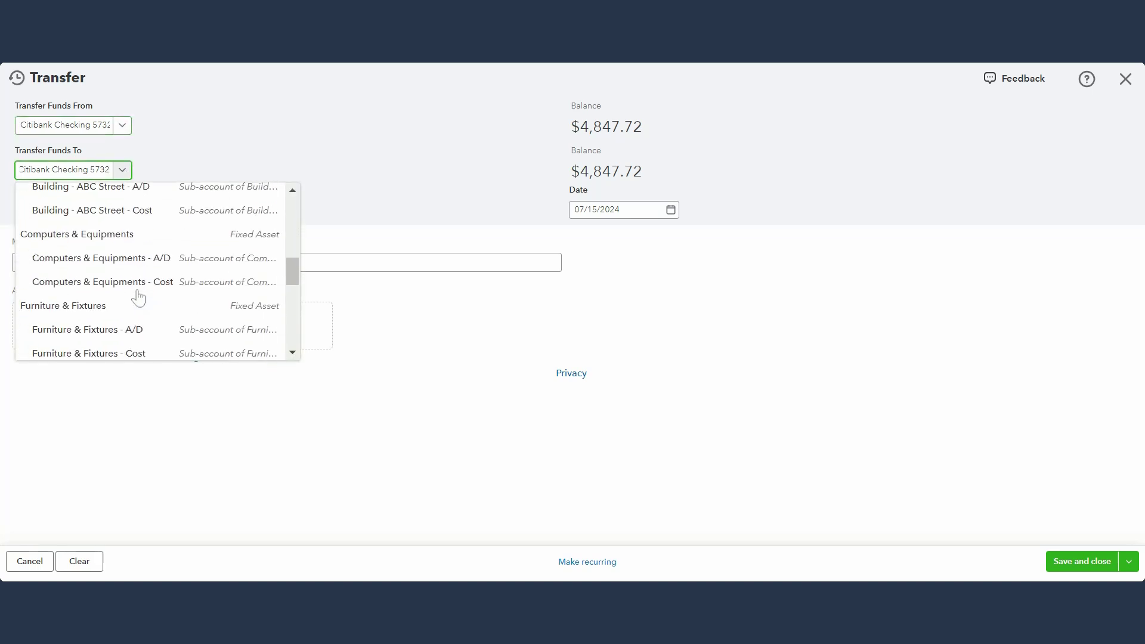
{"action": "scroll", "coordinate": [110, 253], "scroll_direction": "down", "scroll_amount": 3}
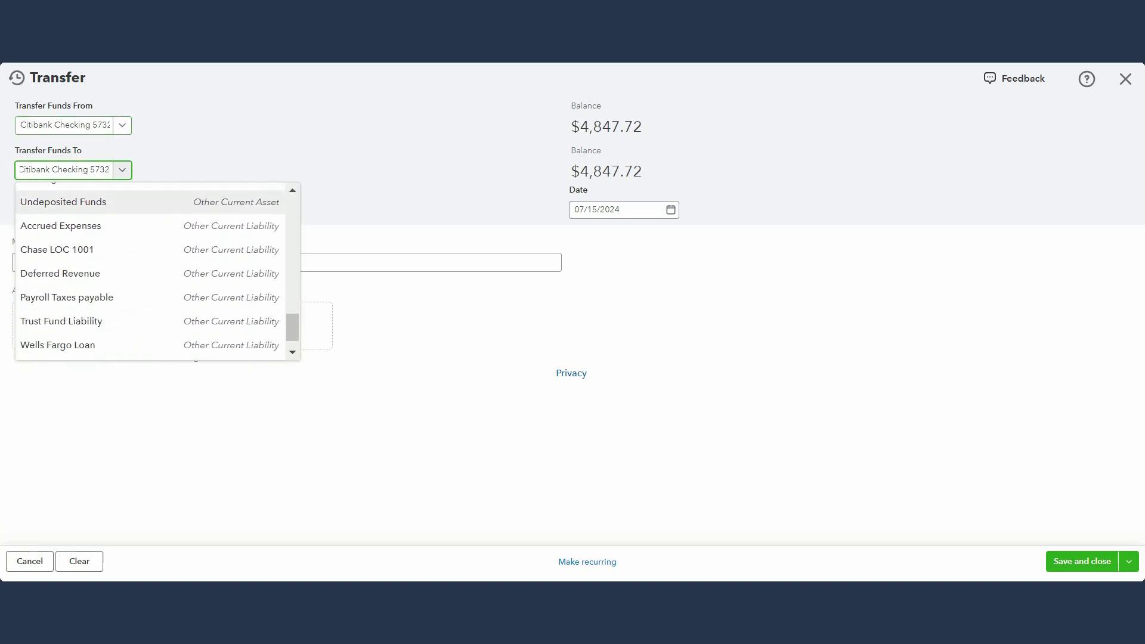
{"action": "left_click", "coordinate": [109, 250]}
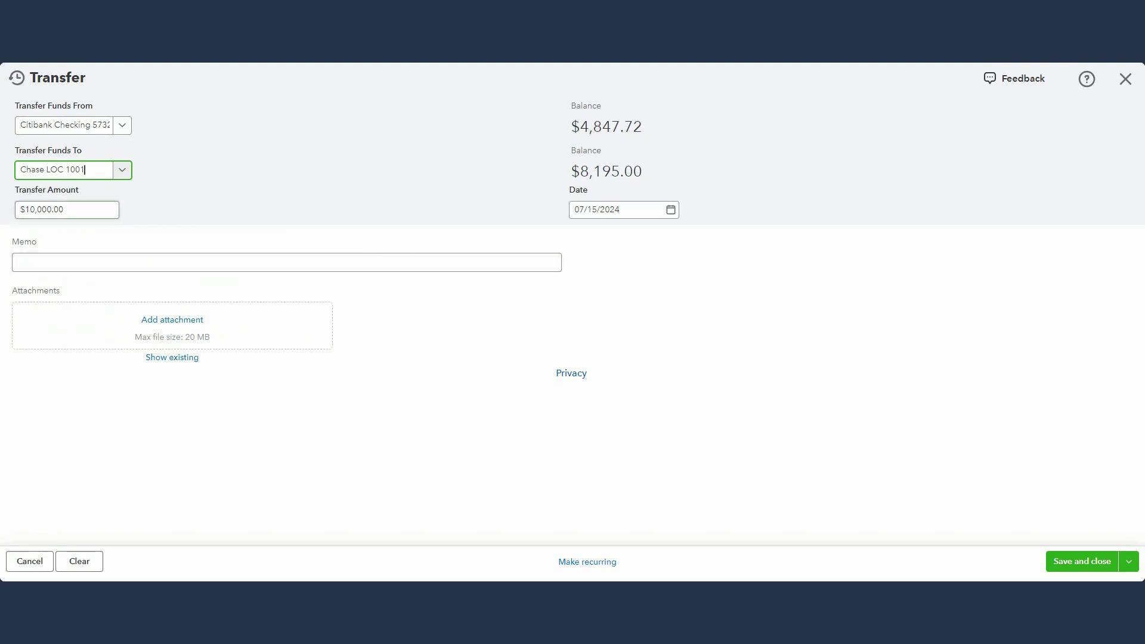
{"action": "key", "text": "Tab"}
{"action": "type", "text": "225"}
{"action": "key", "text": "BackSpace"}
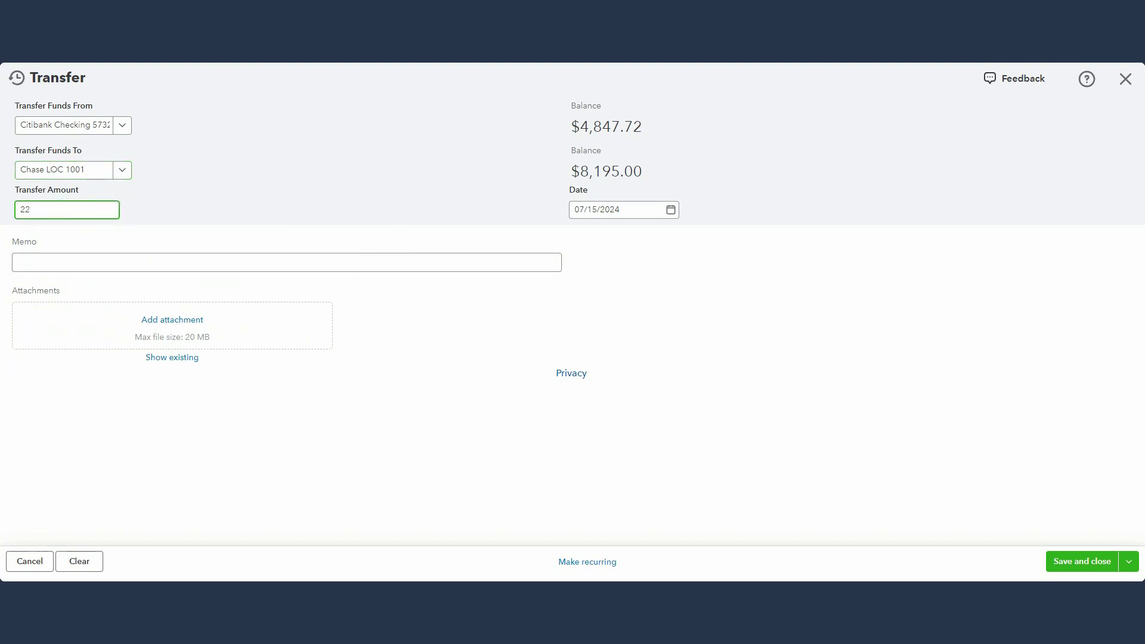
{"action": "type", "text": "50"}
{"action": "key", "text": "Tab"}
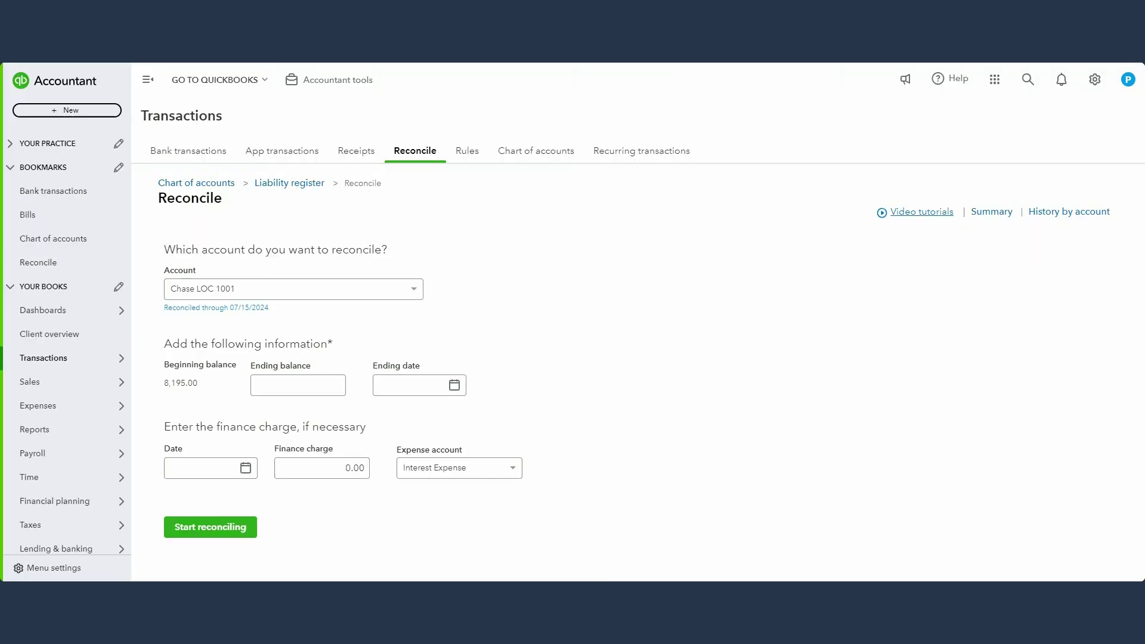